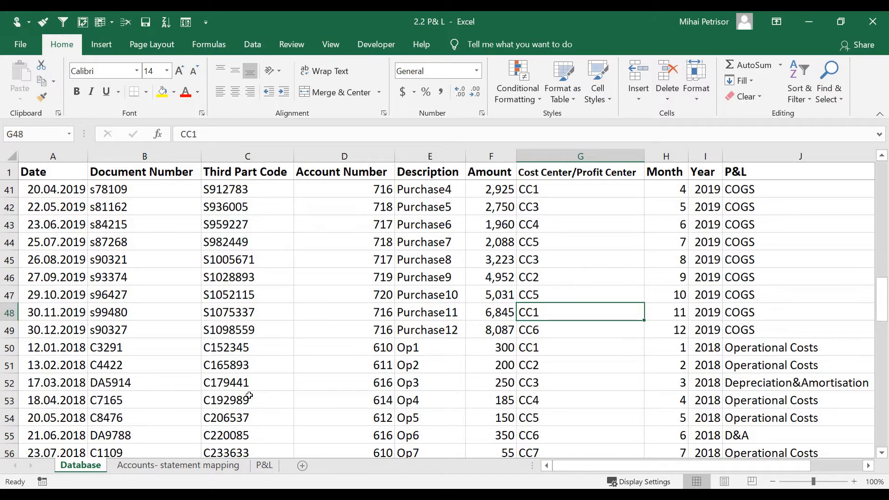
Review the transaction records in the Database sheet, including the document numbers, third-party codes and account numbers
scroll(247, 396, "up", 13)
left_click(323, 208)
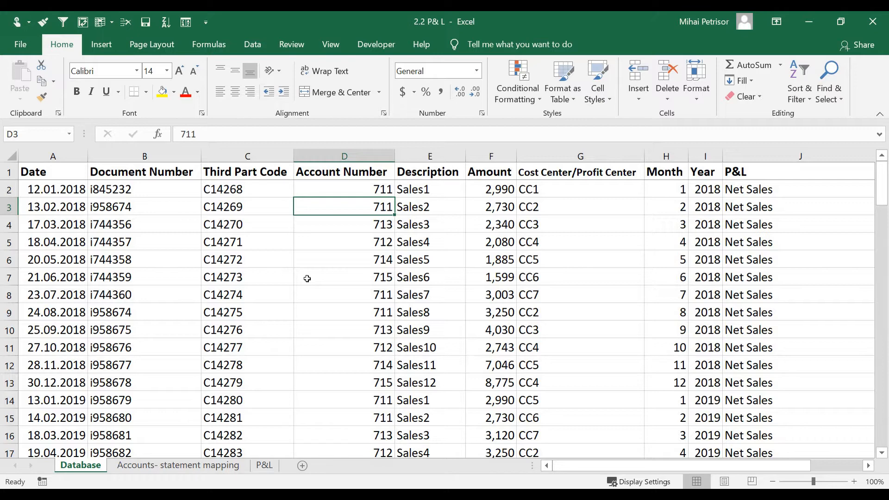
left_click(270, 278)
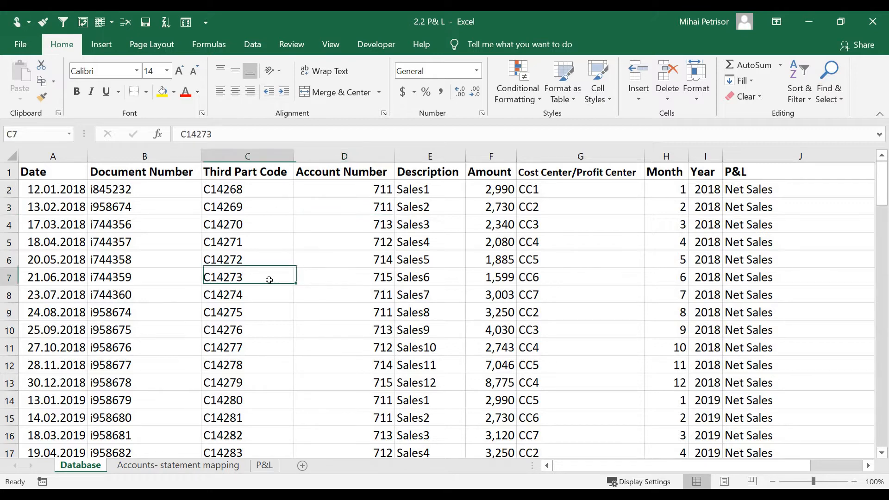
scroll(271, 283, "down", 2)
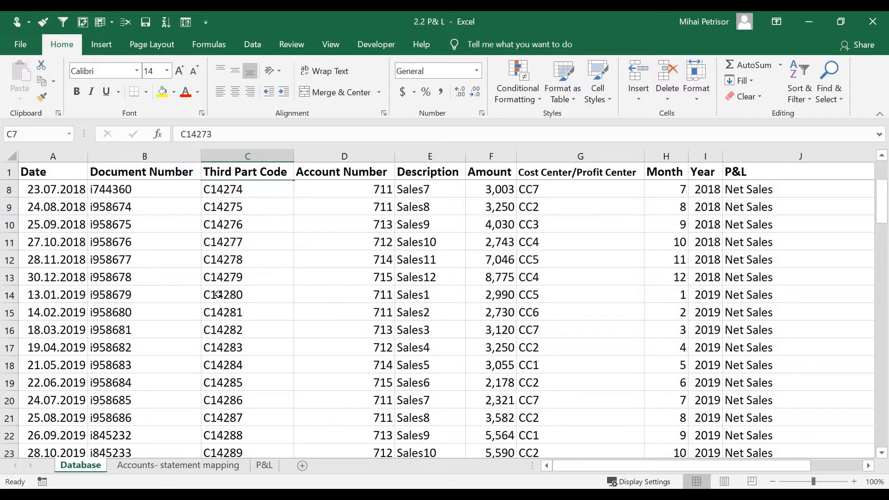
left_click(91, 284)
scroll(738, 274, "up", 2)
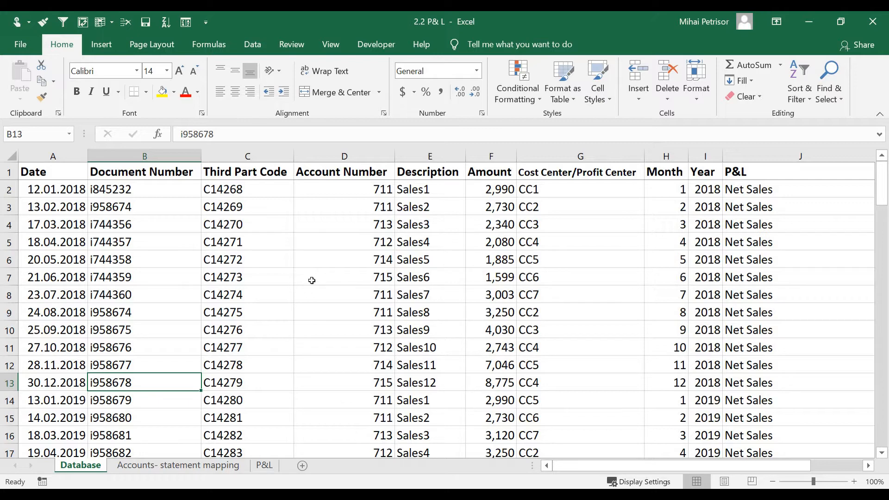
left_click(374, 213)
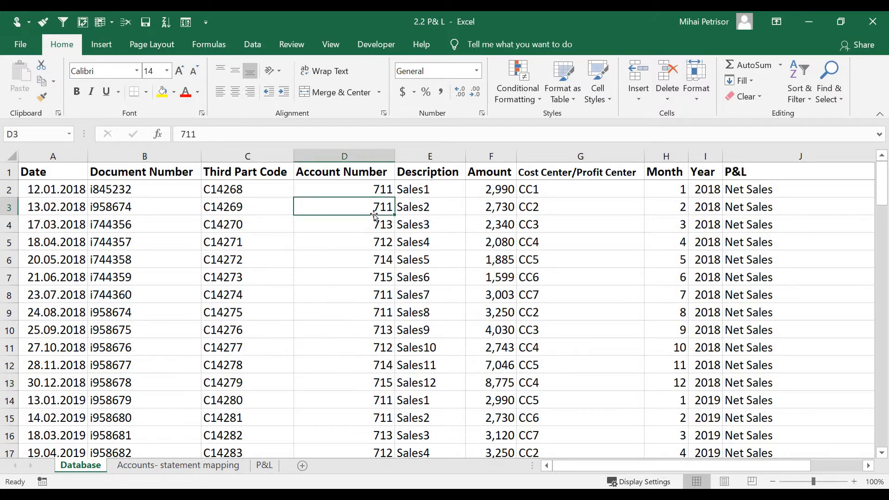
Examine how account numbers are assigned to P&L categories in the Accounts- statement mapping sheet
left_click(172, 466)
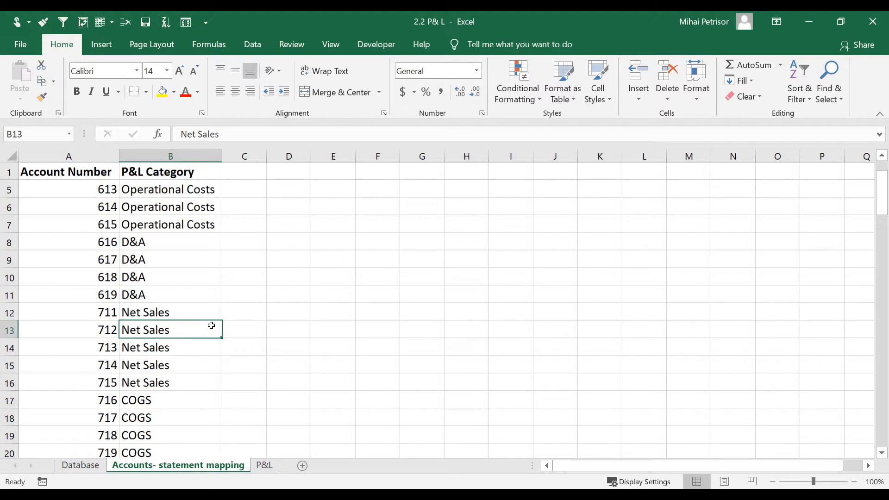
left_click(265, 466)
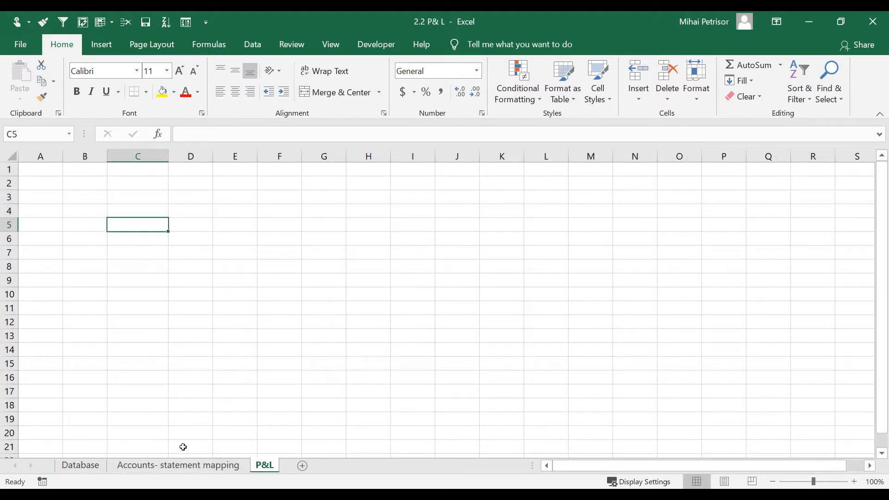
left_click(199, 466)
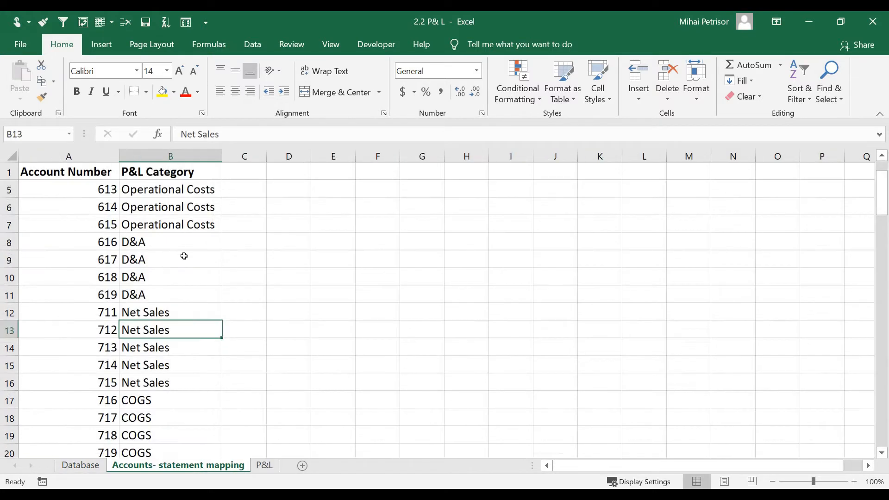
scroll(184, 256, "down", 2)
scroll(184, 256, "up", 3)
left_click(170, 293)
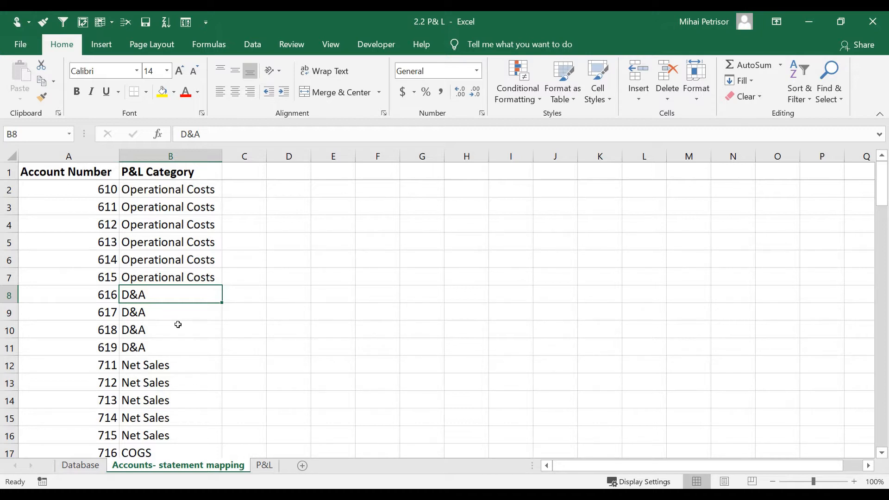
left_click(163, 193)
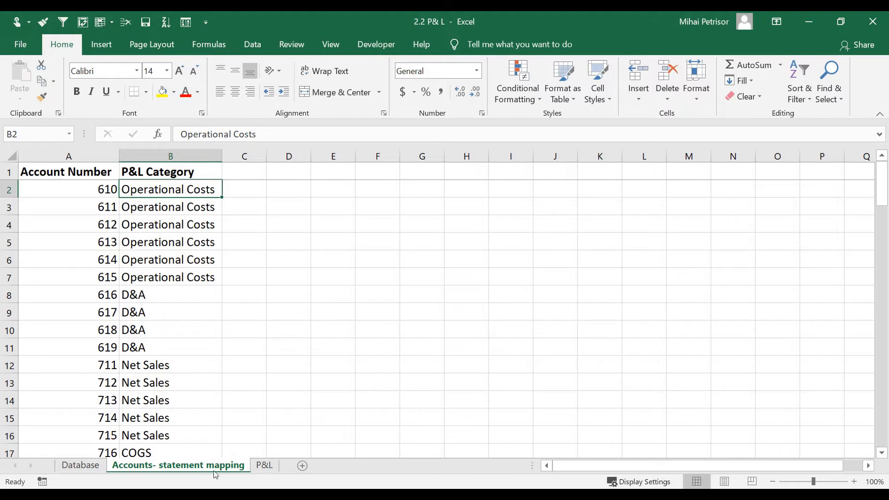
left_click(159, 210)
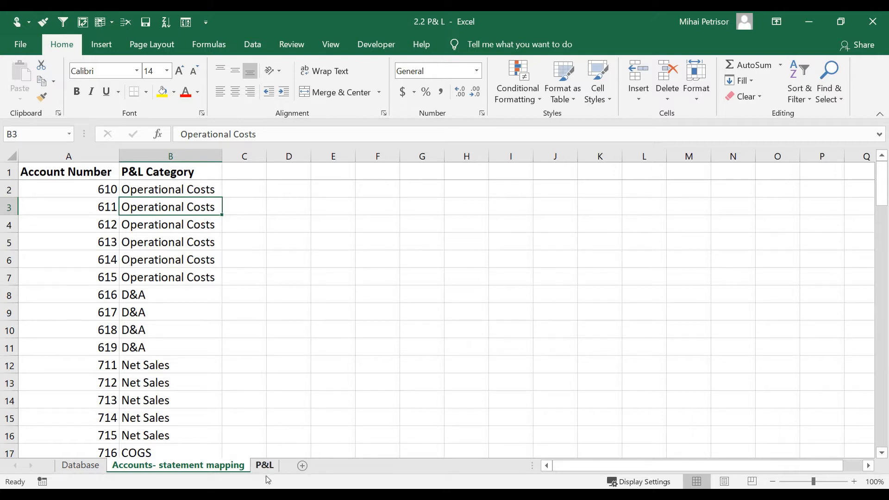
scroll(180, 282, "down", 3)
left_click(180, 295)
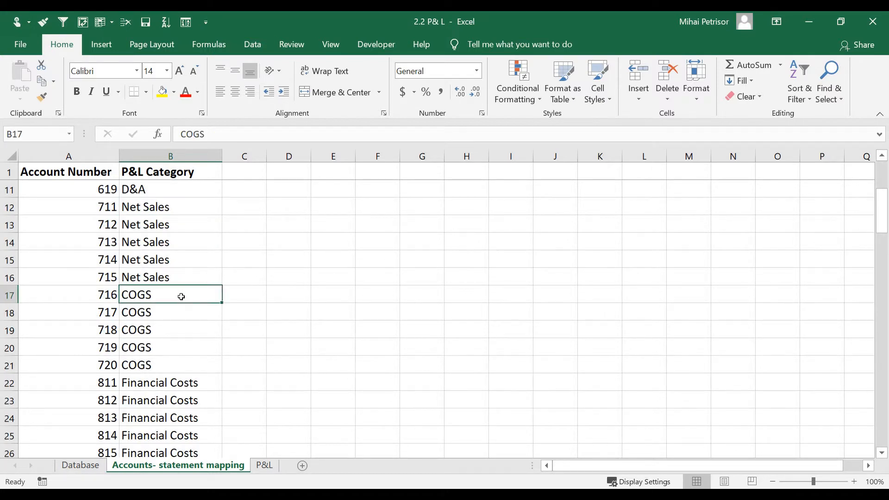
scroll(195, 333, "up", 3)
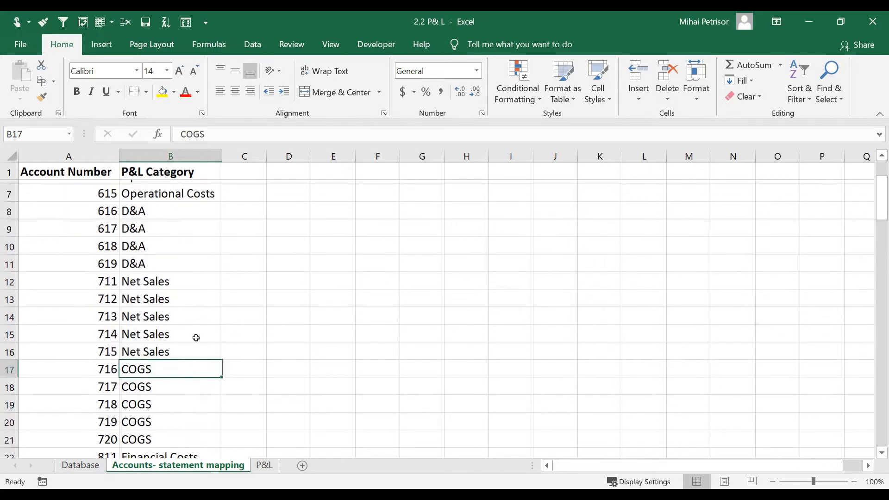
scroll(193, 331, "down", 1)
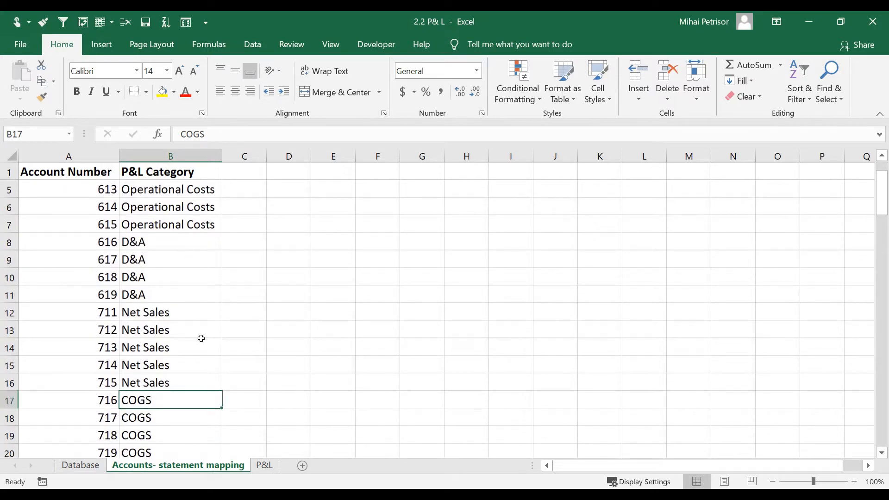
left_click(172, 311)
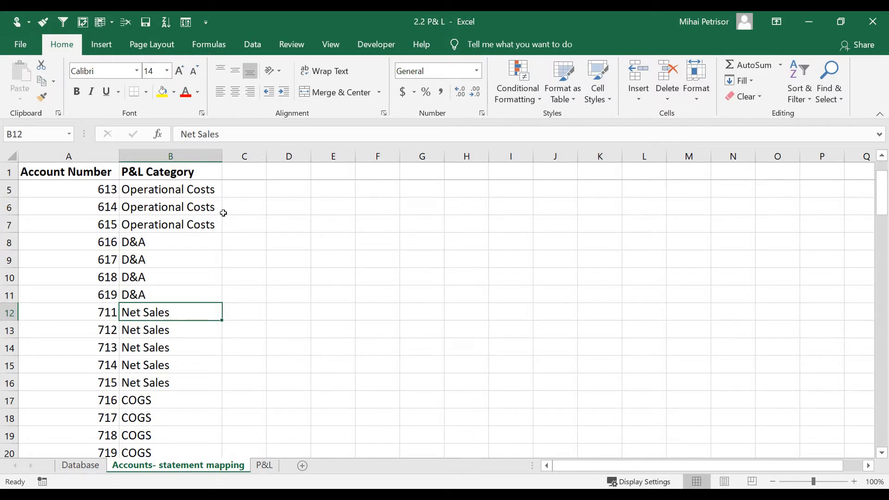
Enter the label "Net Sales" in cell C5 of the P&L sheet
left_click(270, 468)
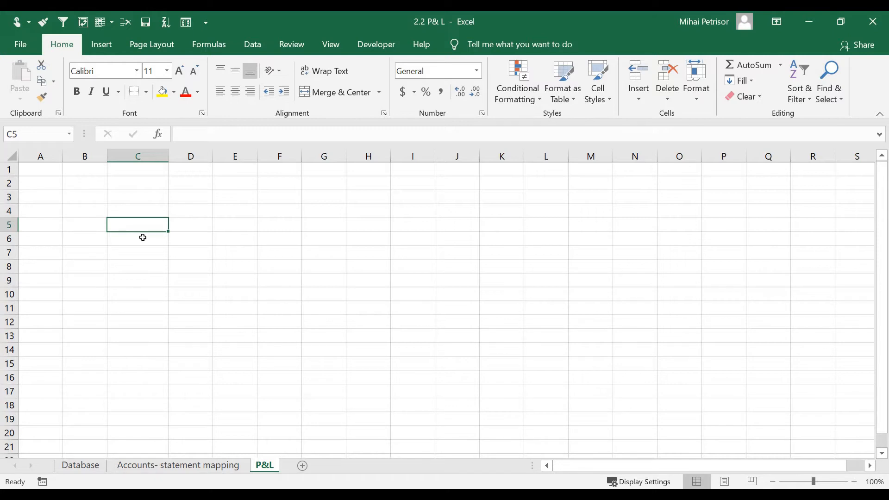
type("Net Sales")
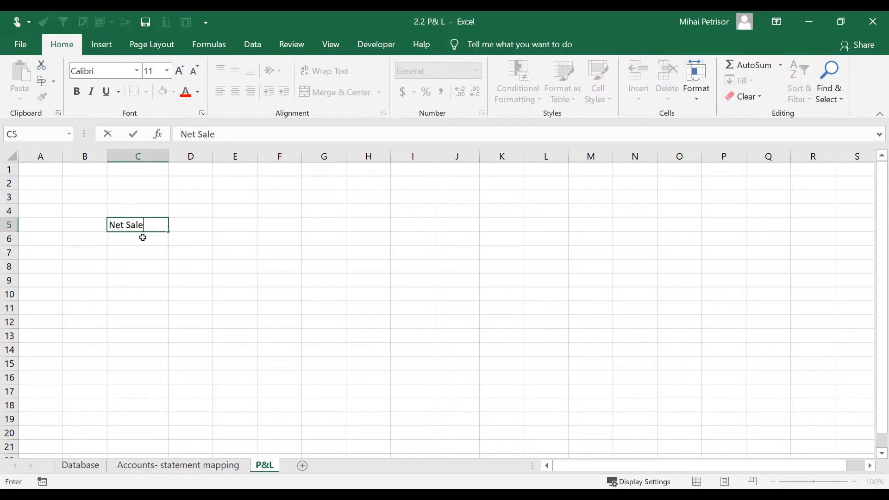
key("Return")
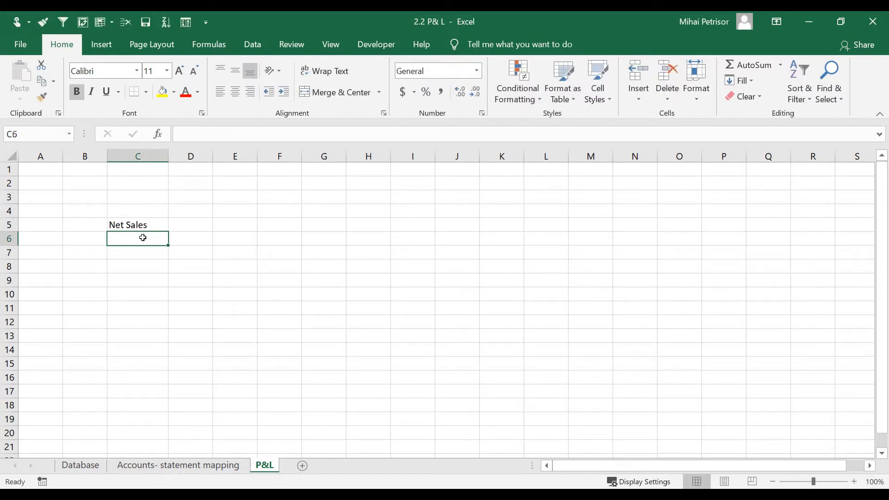
Check the mapping sheet and the P&L column of the Database sheet for the category that follows Net Sales
left_click(170, 467)
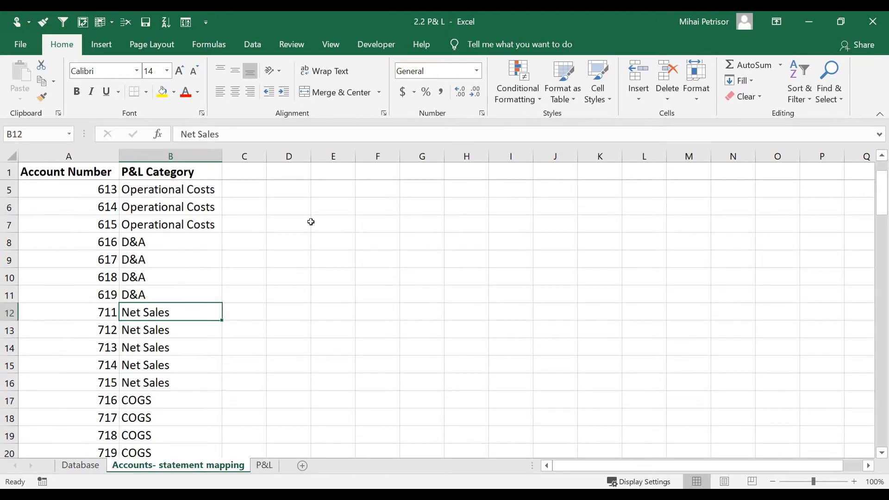
left_click(88, 465)
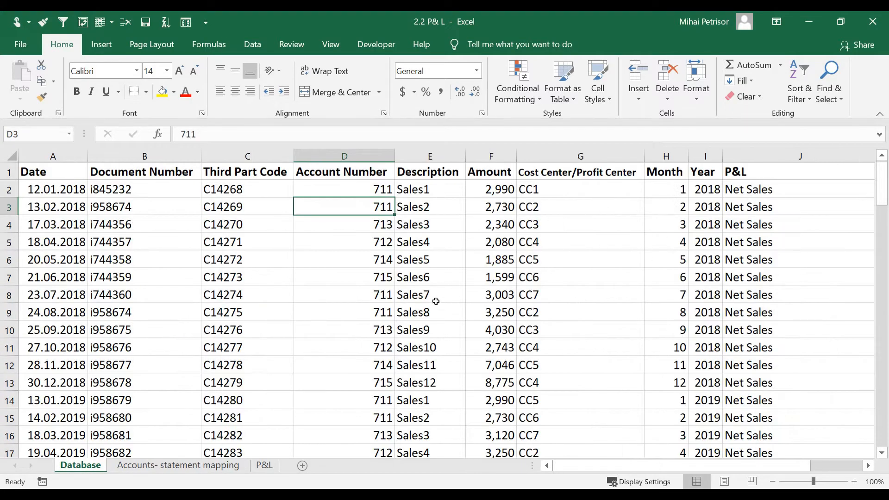
scroll(435, 301, "down", 9)
scroll(602, 292, "down", 5)
scroll(740, 282, "up", 5)
left_click(774, 279)
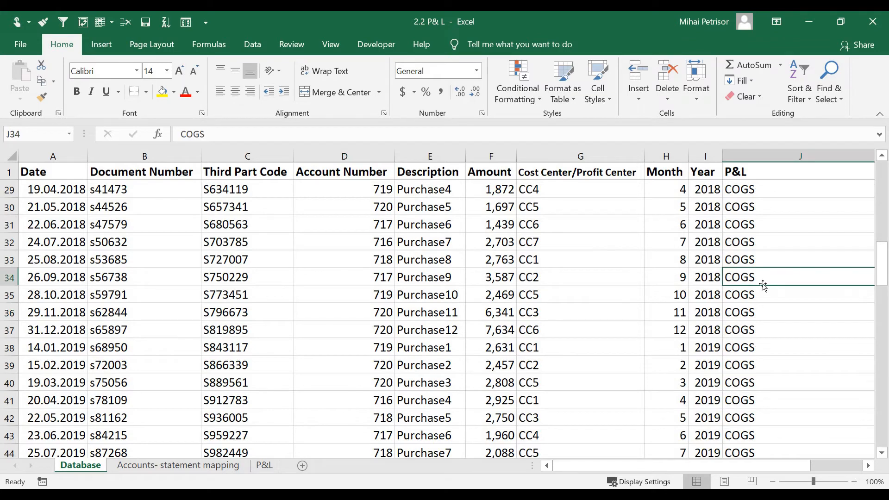
Enter "COGS" in cell C6 of the P&L sheet and remove the cell's bold formatting
left_click(267, 467)
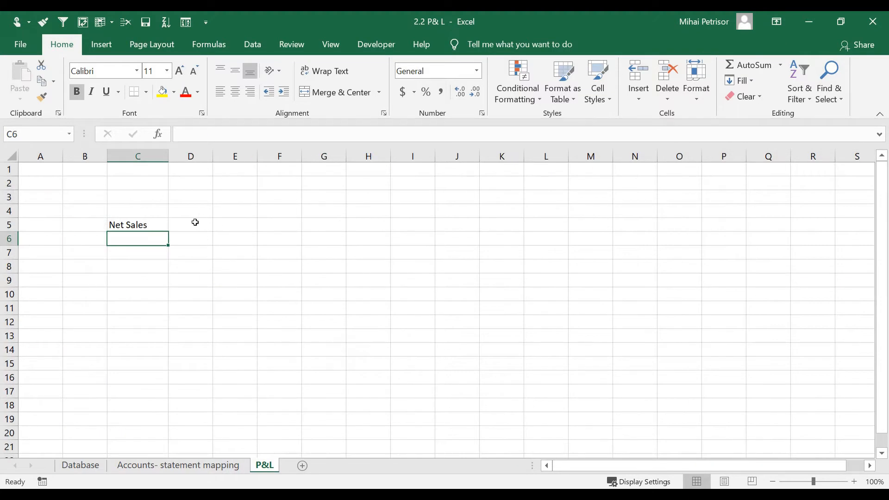
left_click(195, 223)
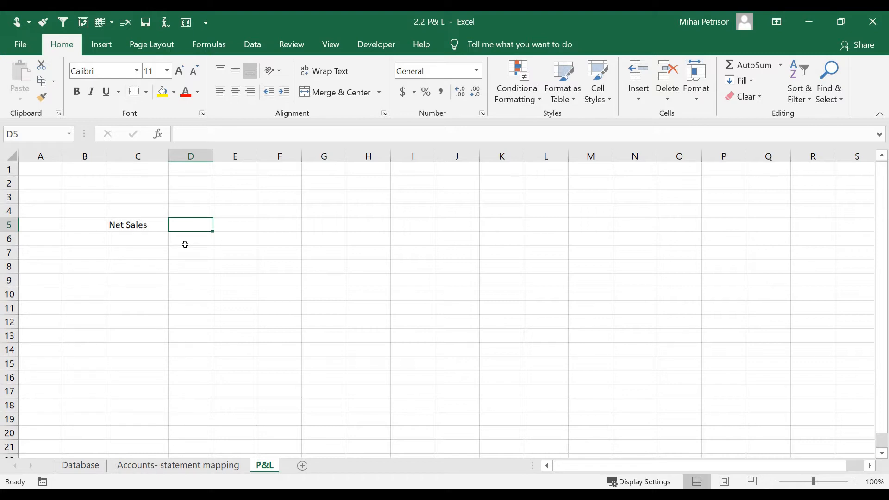
left_click(153, 238)
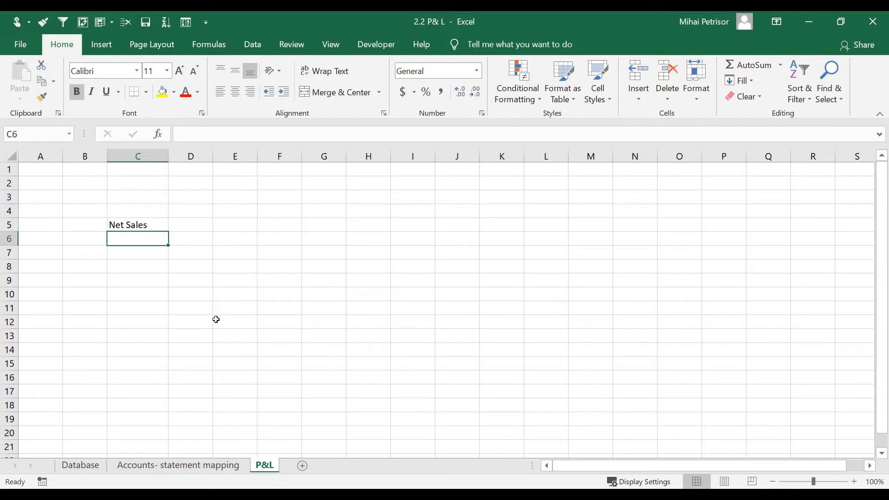
type("COGS")
left_click(173, 326)
left_click(135, 244)
key("ctrl+b")
left_click(139, 253)
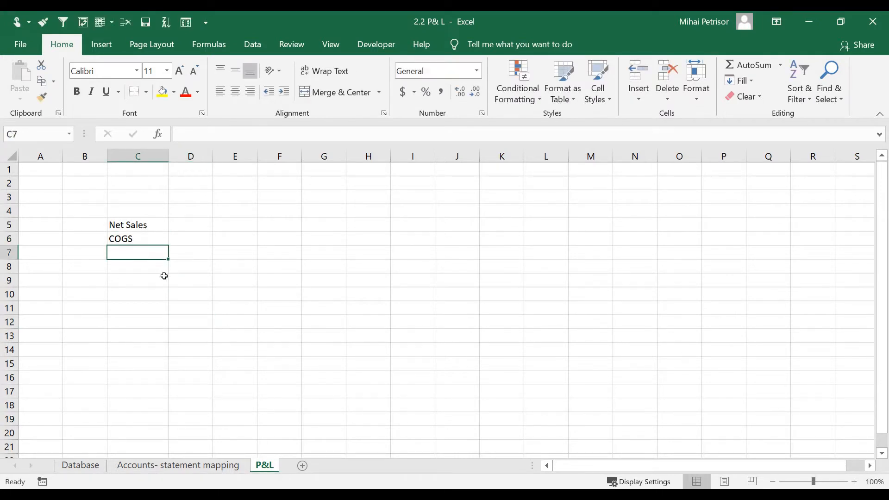
Enter the label "Gross Margin" in cell C7, beneath COGS
left_click_drag(193, 230, 138, 235)
left_click(138, 227)
left_click(199, 243)
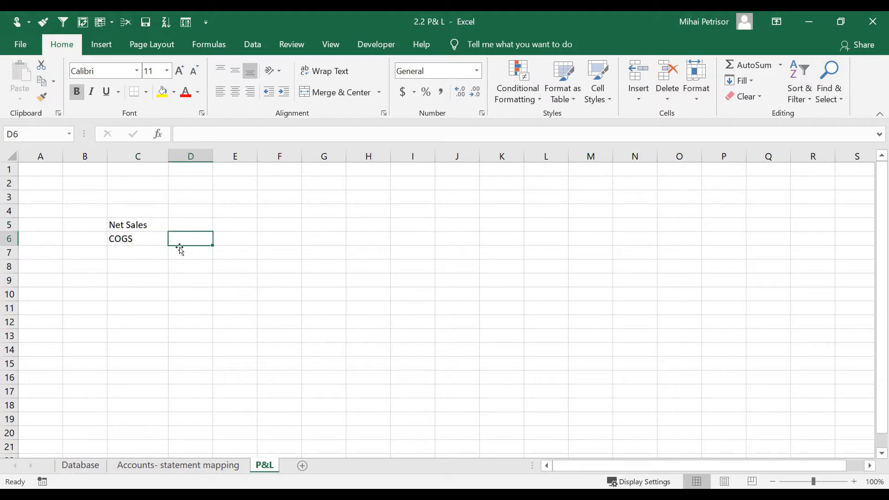
left_click(157, 226)
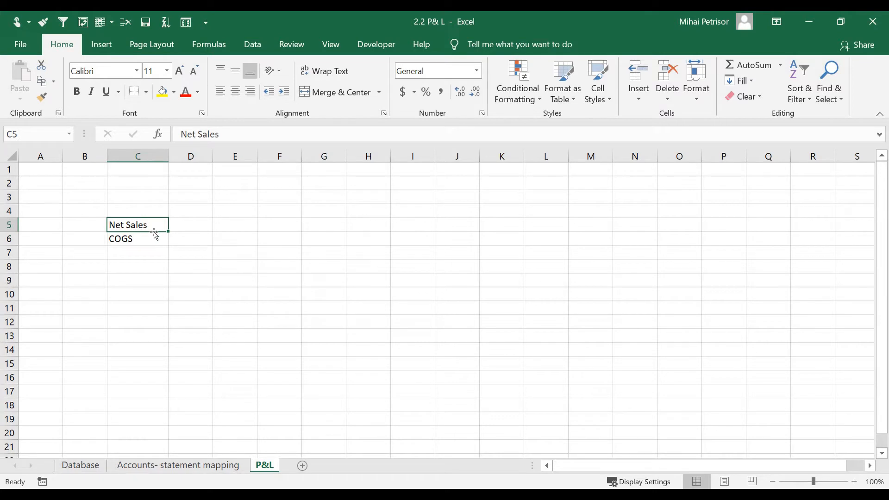
left_click(155, 256)
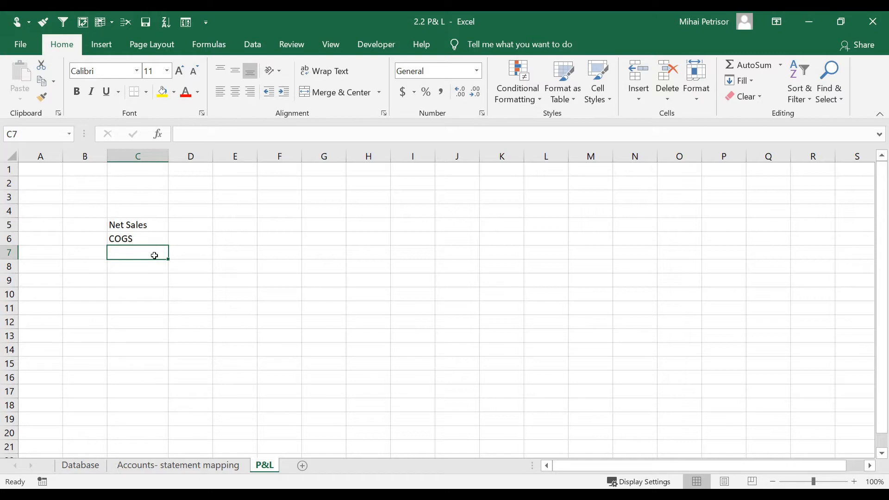
type("Gross ")
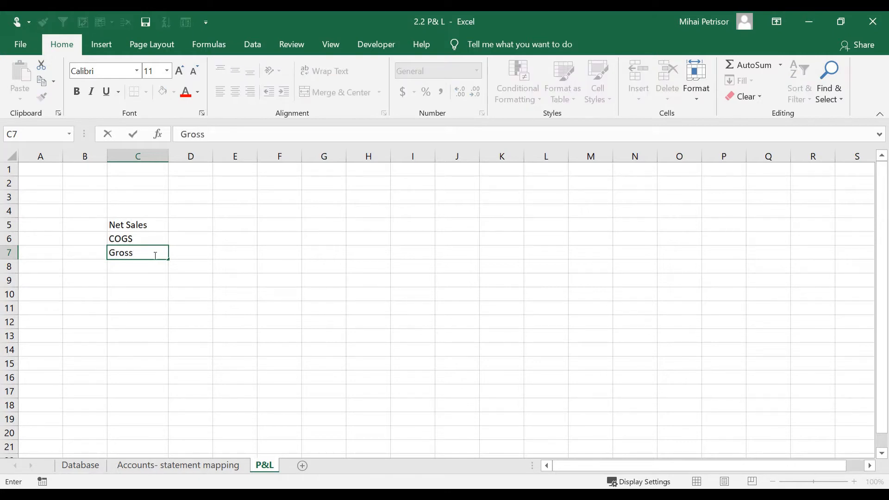
type("Margin")
left_click(138, 293)
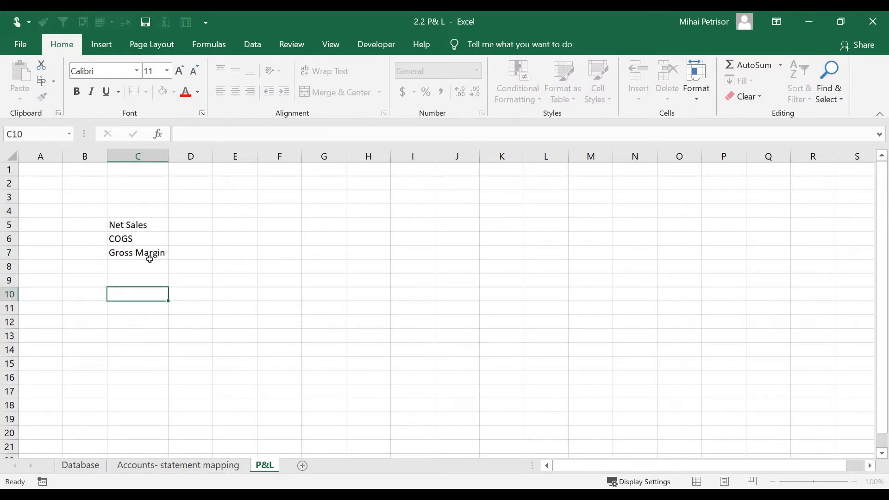
Enter the label "Revenues" in cell H5, on the same row as Net Sales
left_click(152, 240)
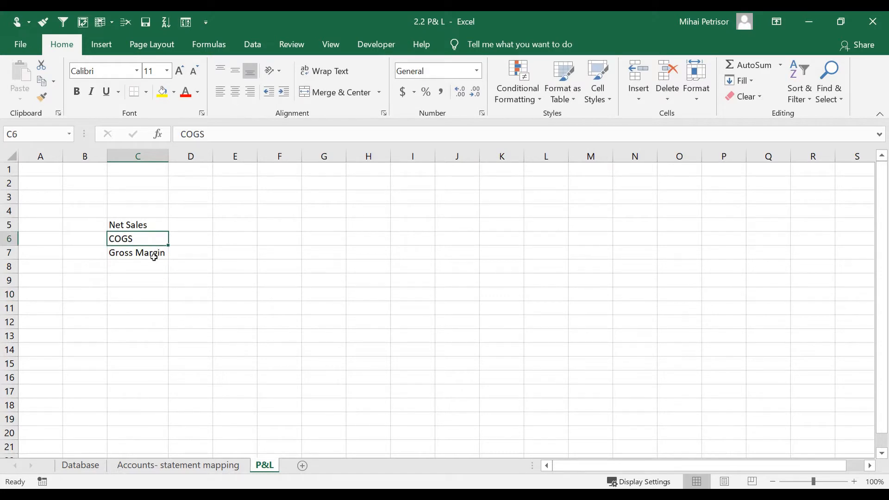
left_click(154, 254)
left_click(264, 223)
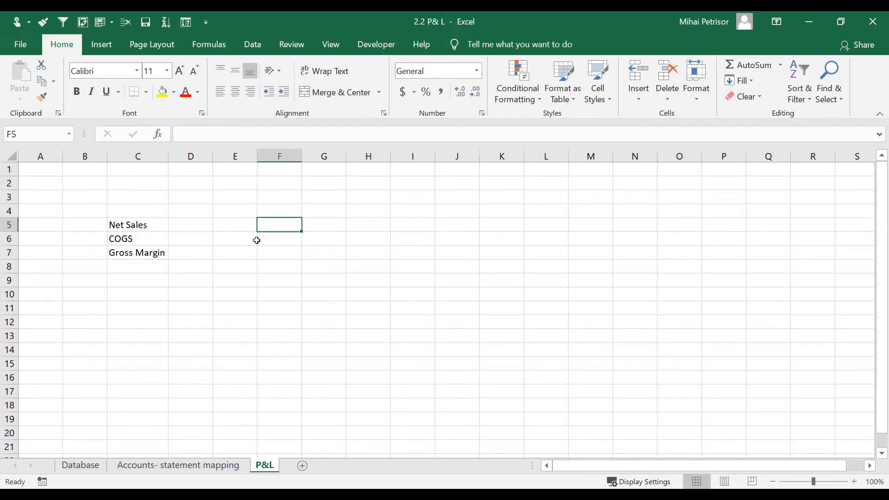
left_click(319, 226)
left_click(373, 228)
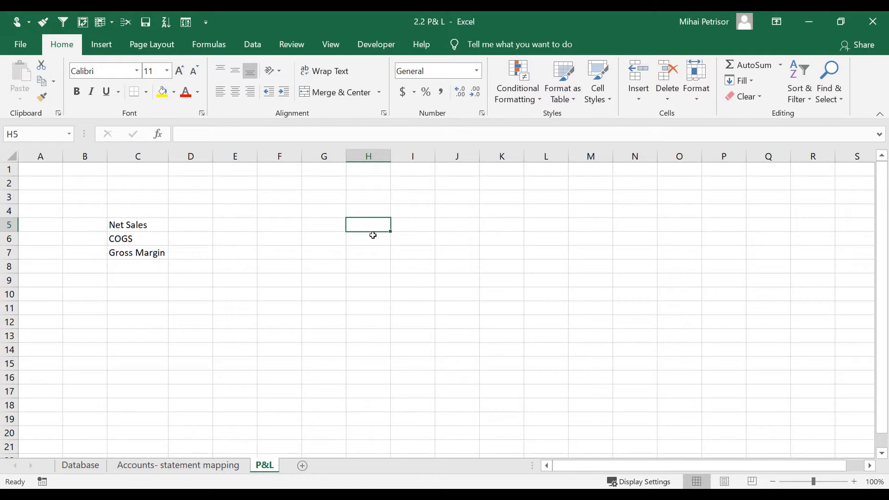
left_click(369, 280)
left_click(368, 227)
type("Revenues")
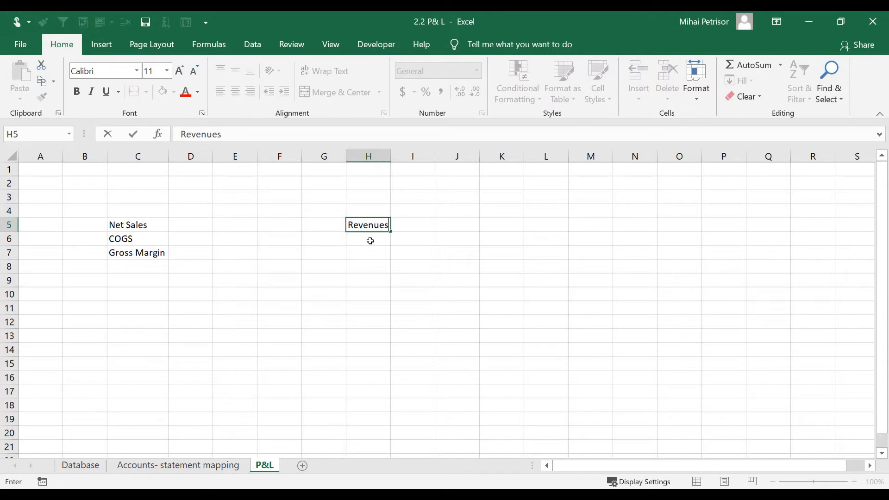
key("Return")
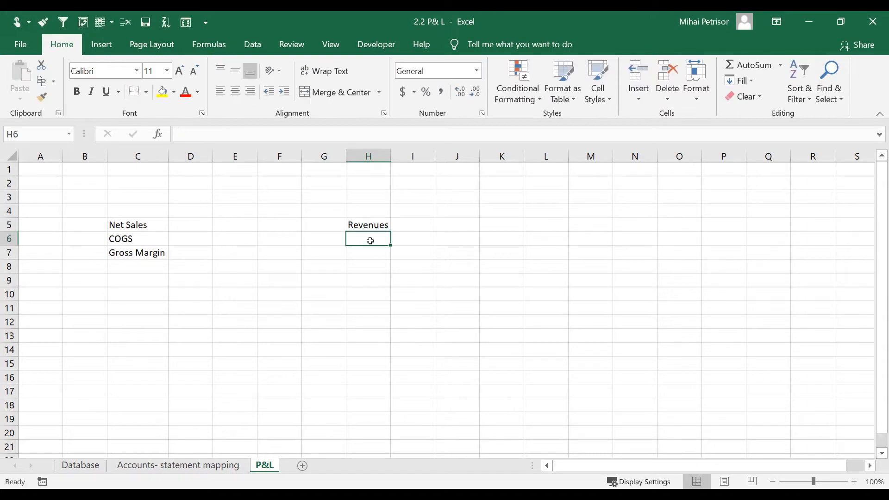
Enter the label "COGS" in cell H6, beneath Revenues
type("C")
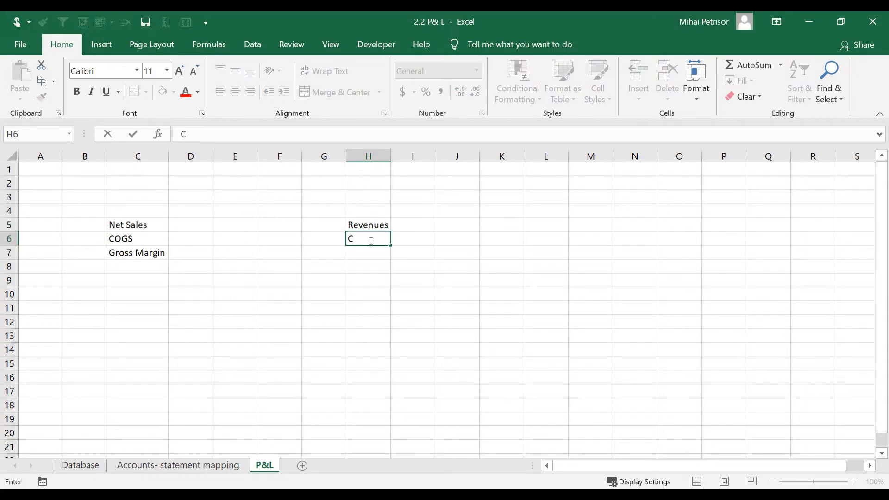
type("OGS")
key("BackSpace")
type("S")
key("Return")
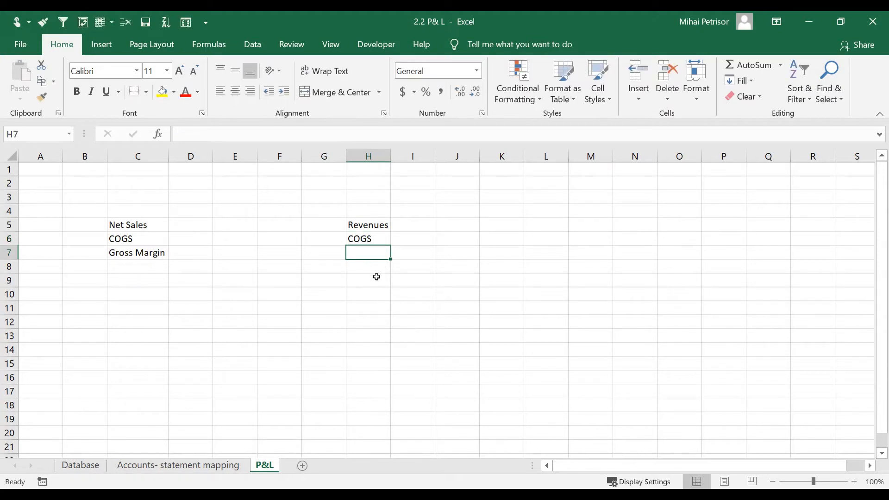
Enter the label "Gross Profit" in cell H7 and widen column H to fit it
type("Gross")
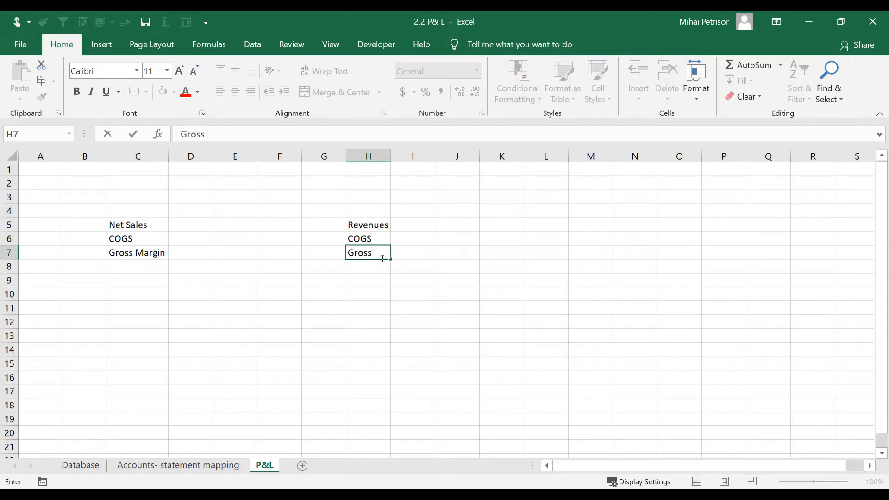
type(" Profit")
key("Return")
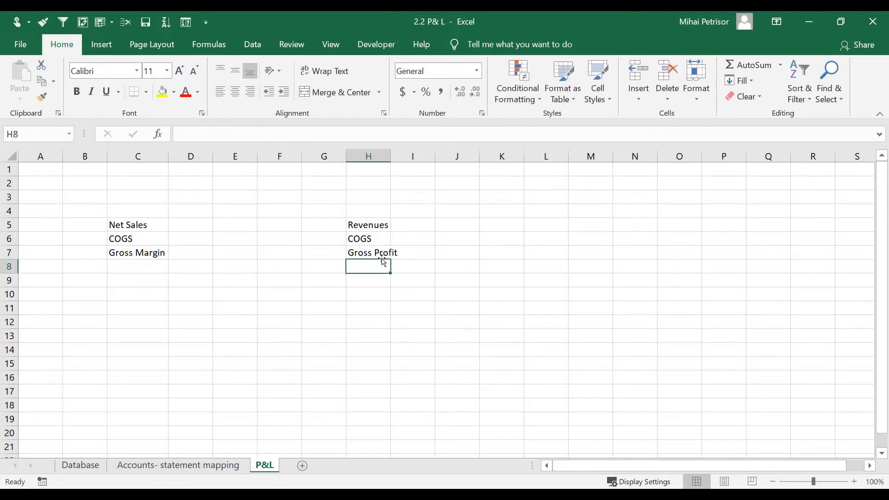
left_click_drag(391, 157, 403, 157)
Enter the heading "V1" in cell C1 and the heading "V2" in cell H1 above the two layouts
left_click(145, 171)
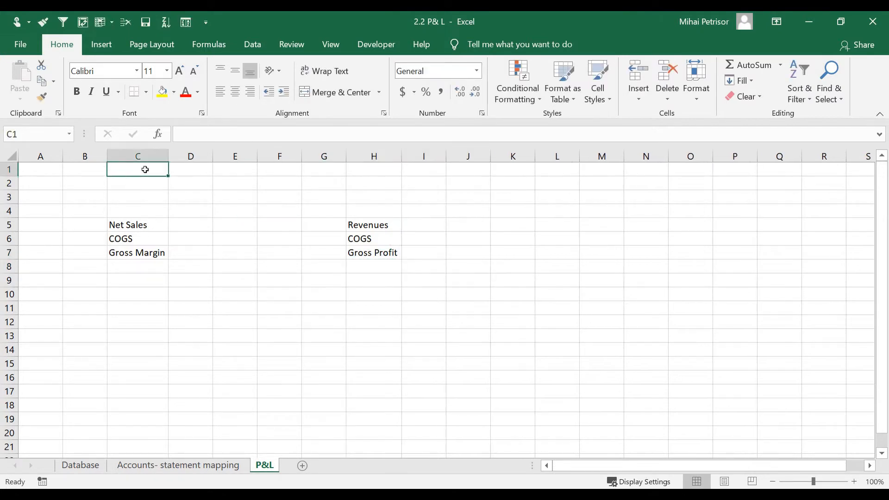
type("V1")
left_click(369, 169)
type("2")
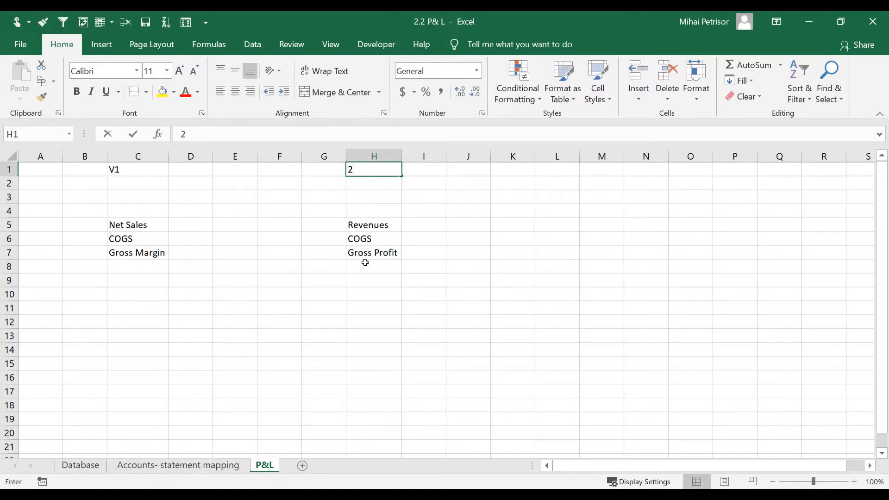
left_click(366, 266)
left_click(375, 158)
left_click(376, 169)
type("V2")
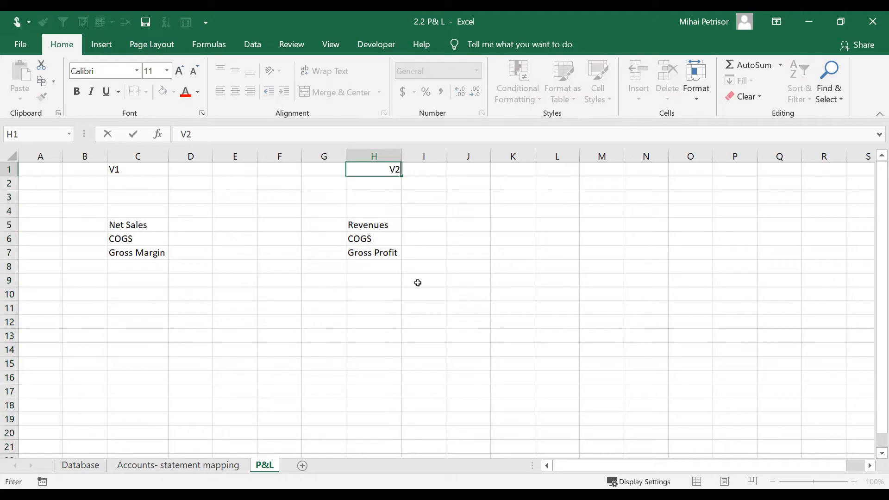
left_click(423, 293)
Format the V1 and V2 headings in range C1:H1 as bold, italic and centered
left_click_drag(141, 170, 394, 169)
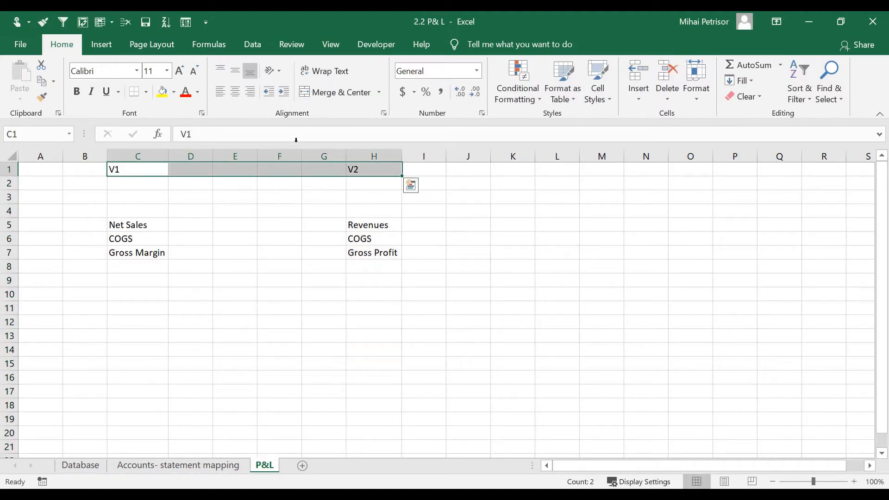
left_click(92, 95)
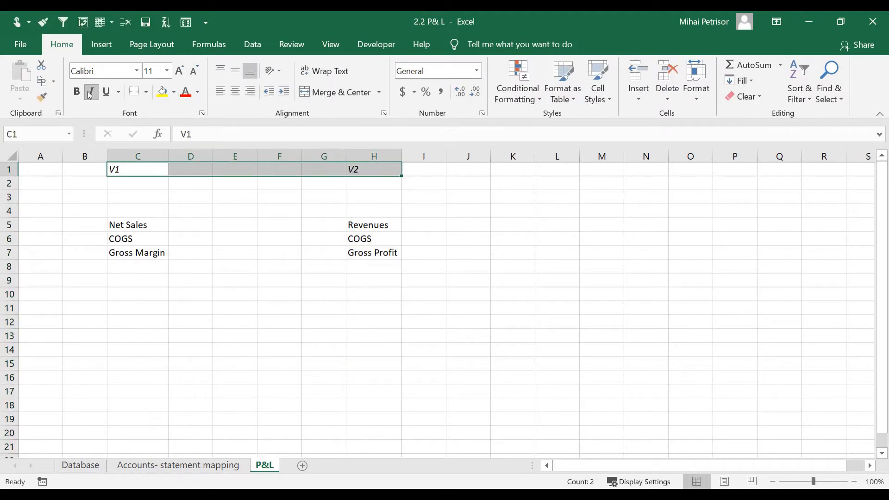
left_click(76, 92)
left_click(239, 93)
left_click(227, 293)
Make the Gross Margin label in C7 and the Gross Profit label in H7 bold
left_click(159, 254)
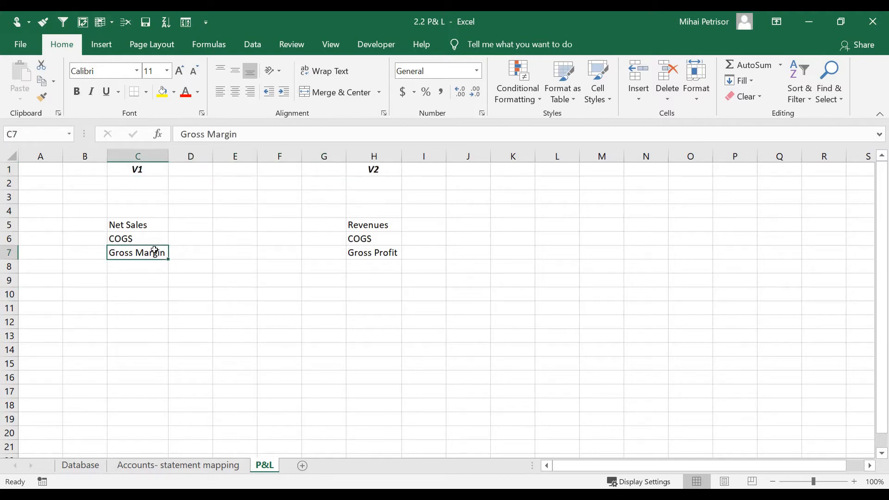
key("ctrl+b")
left_click(374, 253)
key("ctrl+b")
Enter the formula =SUM(D5:D6) in cell D7 to calculate Gross Margin from Net Sales and COGS
left_click(192, 254)
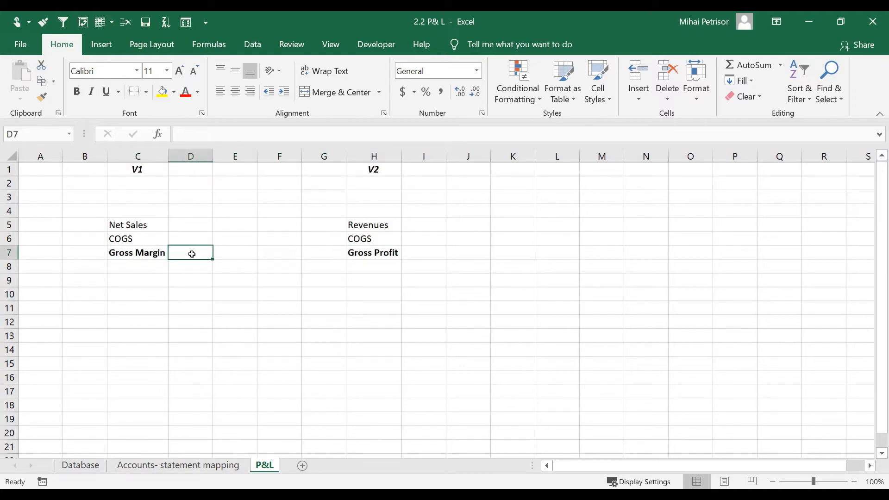
type("=")
key("Escape")
type("=sum")
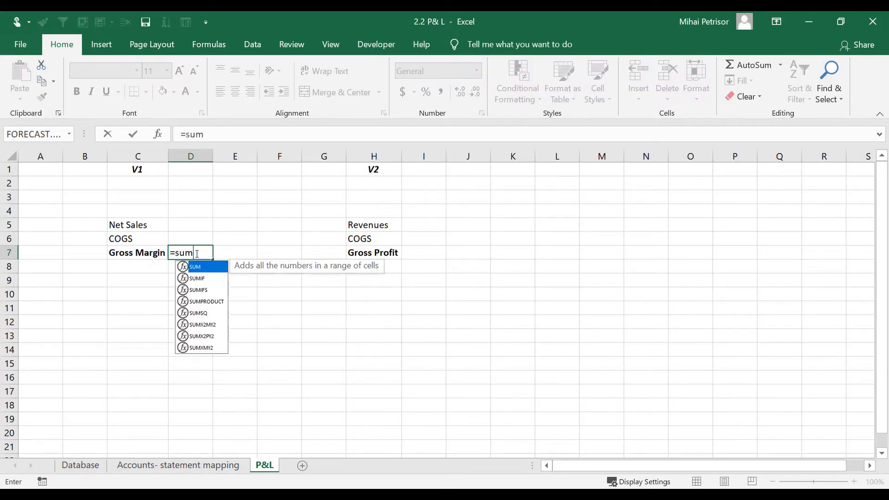
key("Tab")
left_click(195, 231)
left_click_drag(195, 231, 195, 235)
type(")")
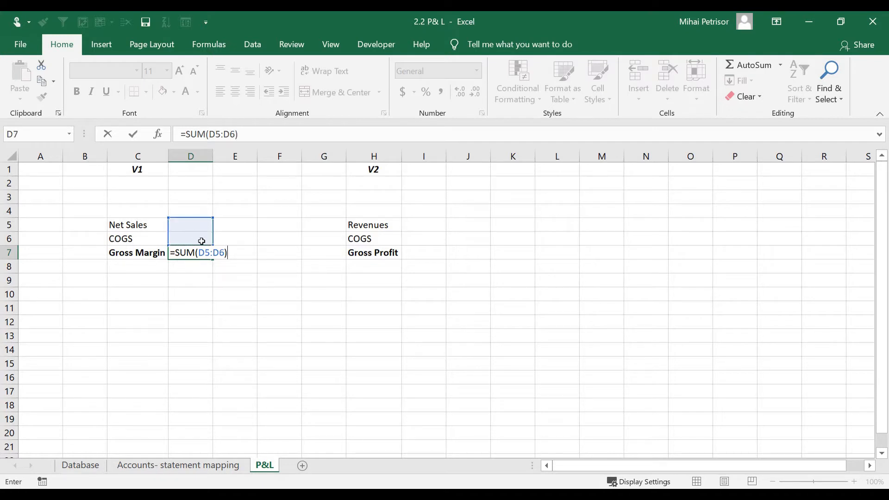
key("Return")
Copy the Gross Margin formula from D7 into cell I7 beside Gross Profit
left_click(191, 252)
key("ctrl+c")
left_click(433, 252)
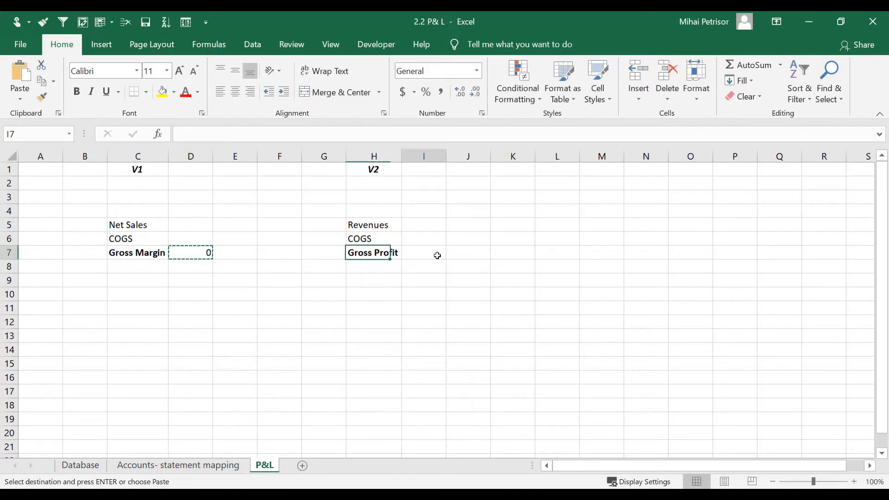
key("ctrl+v")
left_click(190, 294)
key("Escape")
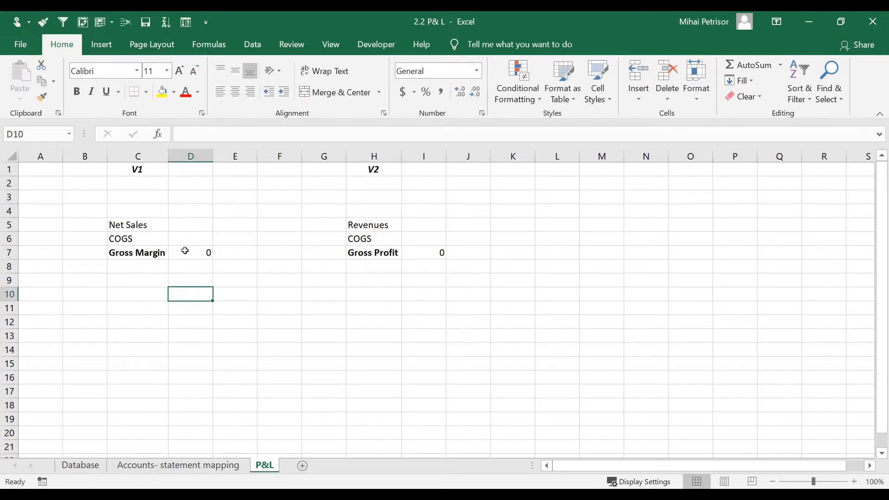
Make the Gross Margin value in D7 and the Gross Profit value in I7 bold
left_click(184, 252)
left_click(419, 253)
key("ctrl+b")
left_click(153, 291)
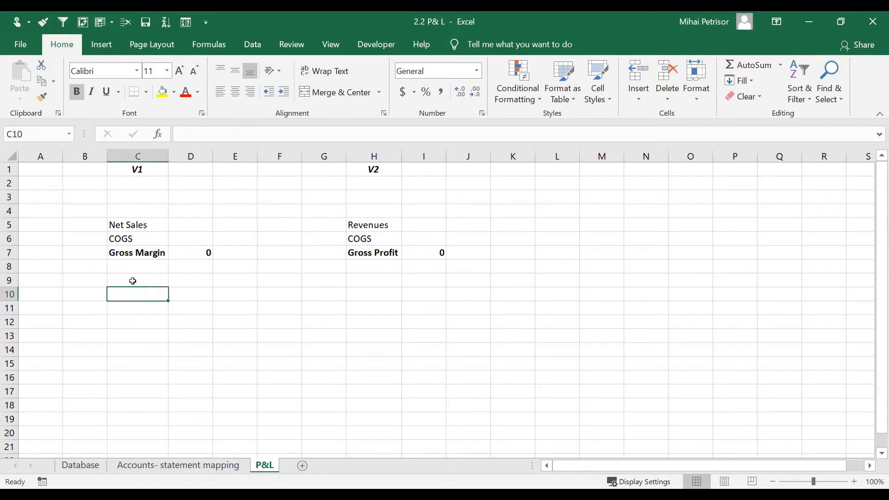
Enter the label "Op Costs ( without D&A)" in cell C8 and autofit column C to its text
left_click(147, 267)
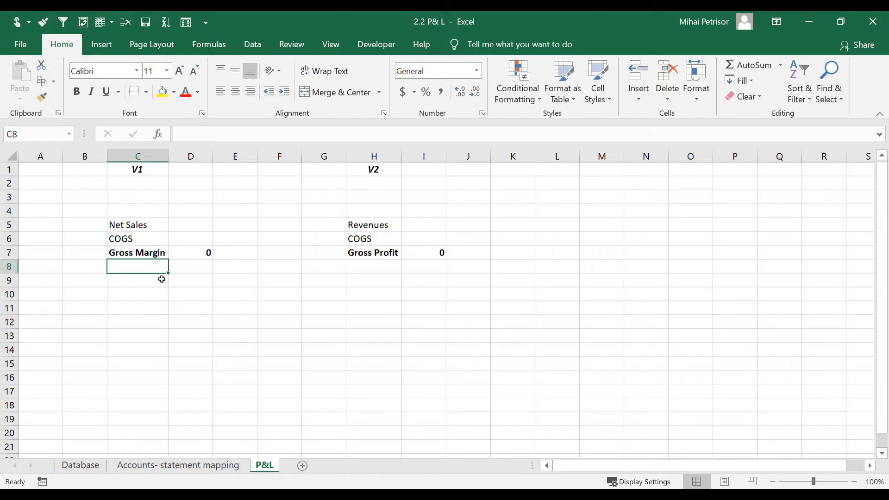
type("P")
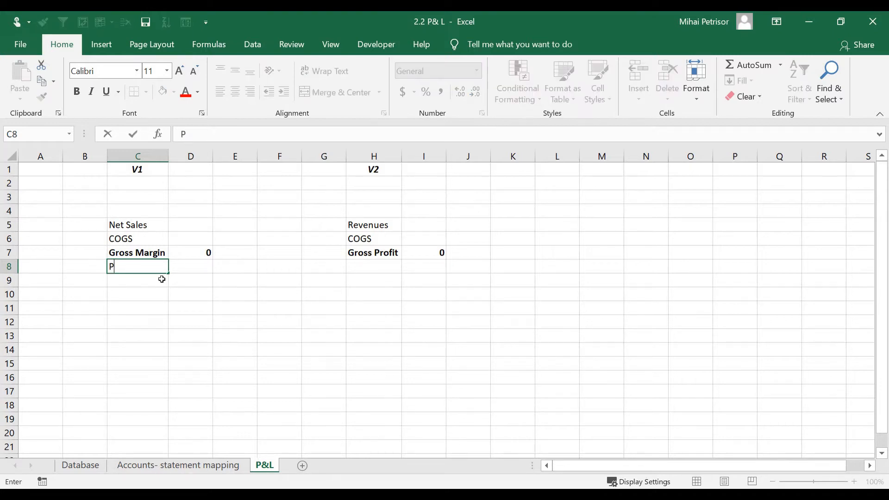
key("BackSpace")
type("Op Costs (")
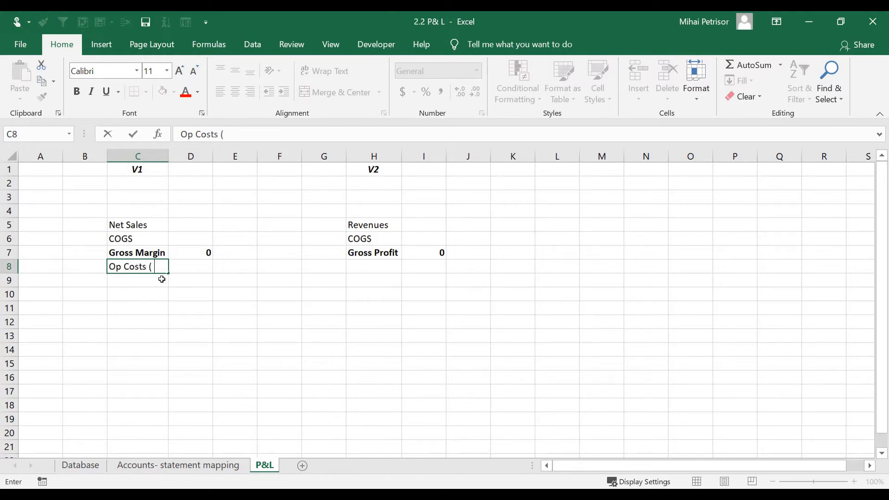
type(" No D&A)")
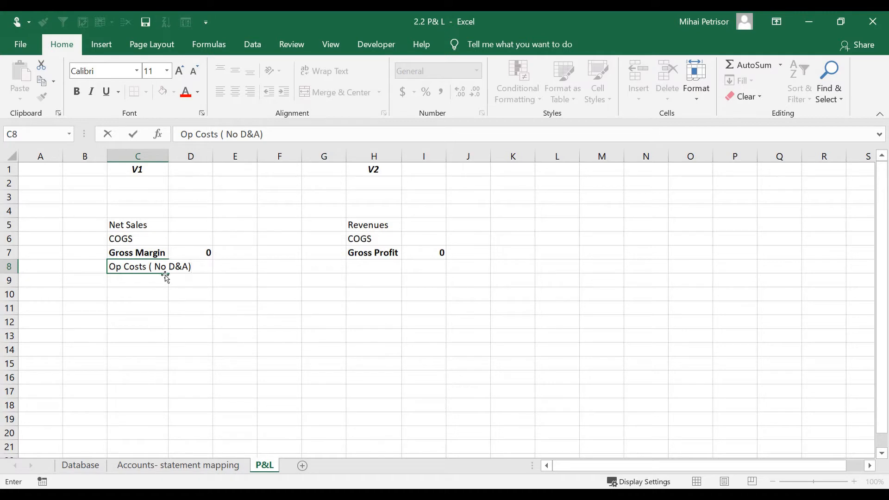
double_click(162, 267)
type("wit")
type("hout")
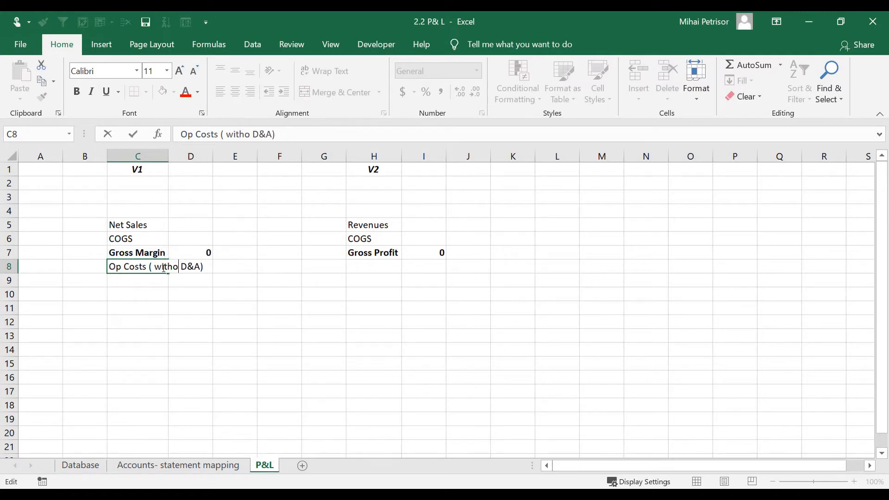
left_click(130, 308)
double_click(168, 157)
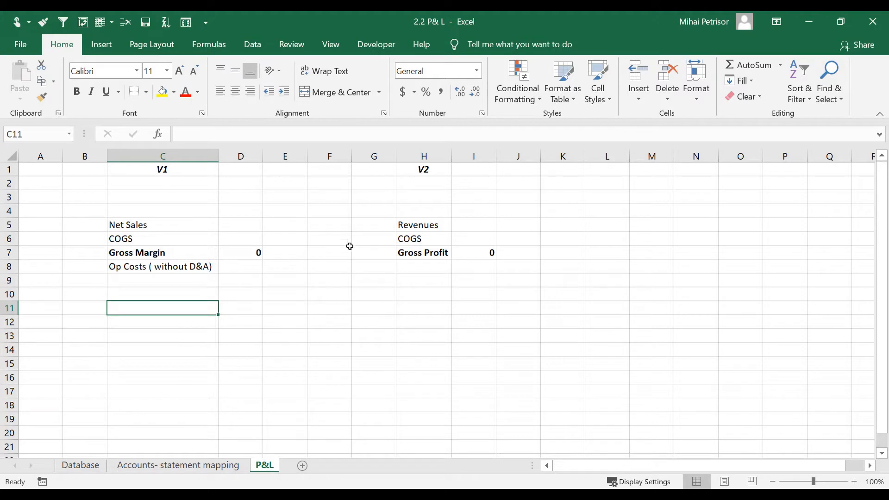
Enter the label "Opeating Expenses" in cell H8 beneath Gross Profit and autofit column H
left_click(407, 269)
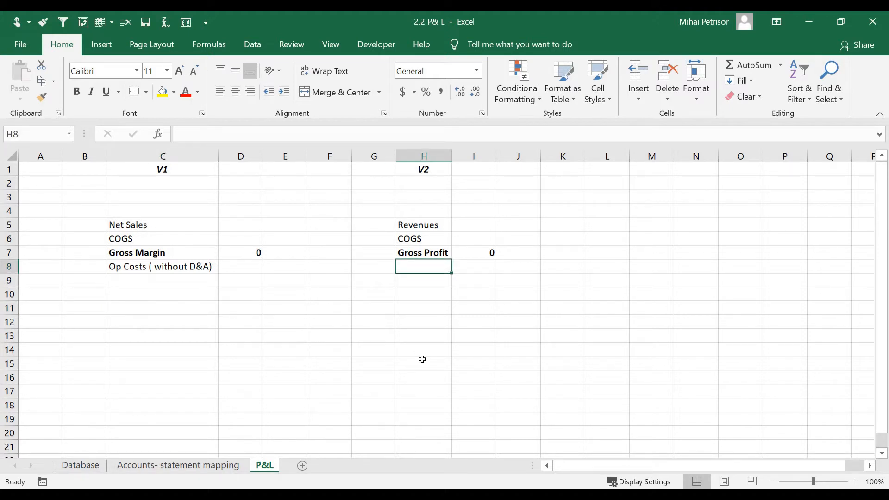
type("Op")
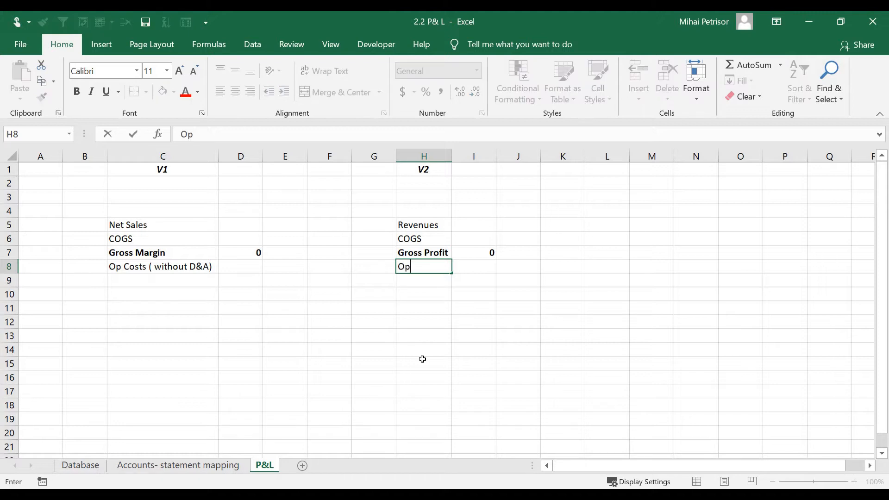
type("eating Expens")
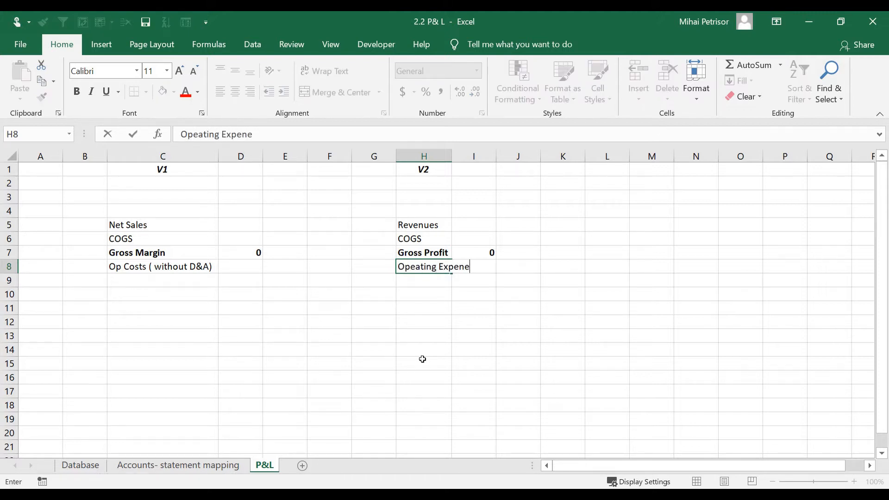
key("BackSpace")
type("es")
key("BackSpace")
key("BackSpace")
type("ses")
left_click(407, 367)
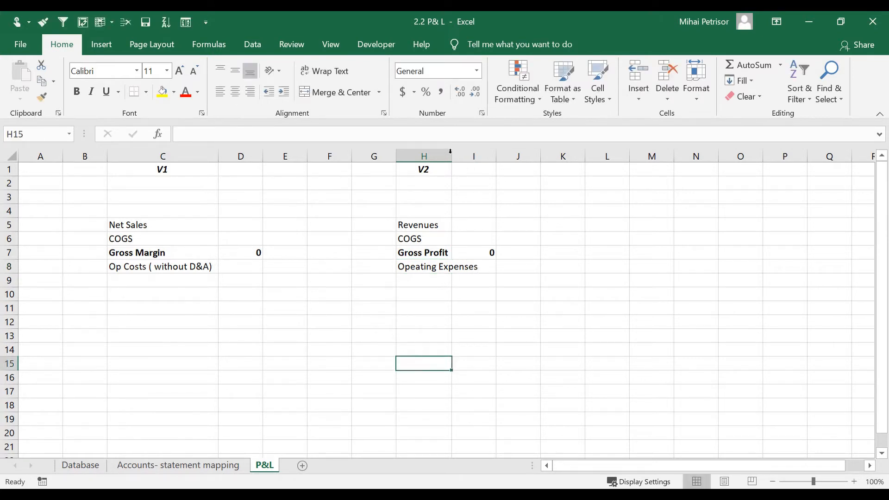
double_click(452, 156)
left_click(443, 268)
left_click(434, 284)
Enter the label "EBITDA" in cell C9, beneath the Op Costs line
left_click(159, 284)
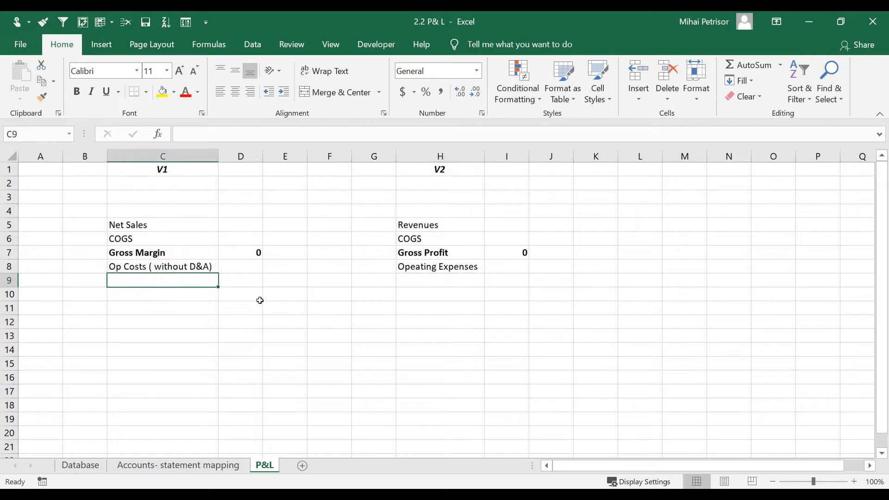
left_click(460, 283)
left_click(123, 285)
left_click(137, 265)
left_click(147, 283)
type("EBIT")
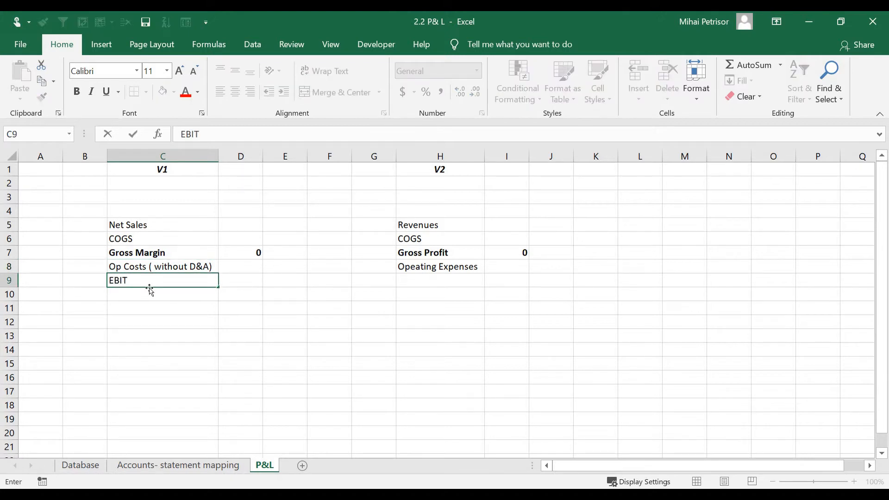
type("DA")
left_click(162, 324)
left_click(113, 281)
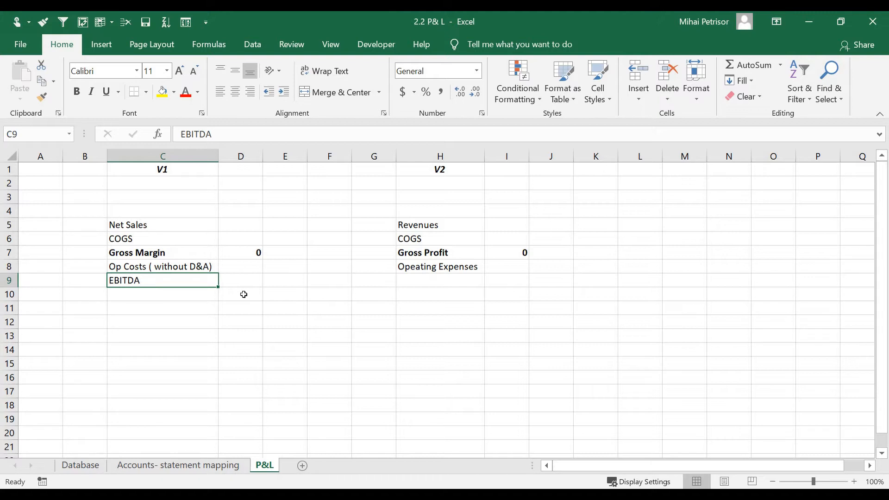
Enter the formula =SUM(D7:D8) in cell D9 to calculate EBITDA from Gross Margin and Op Costs
left_click(238, 279)
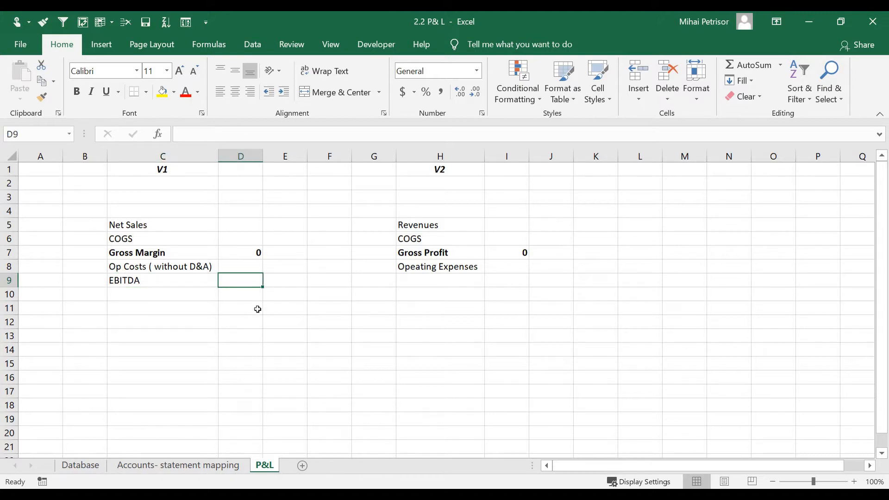
type("=")
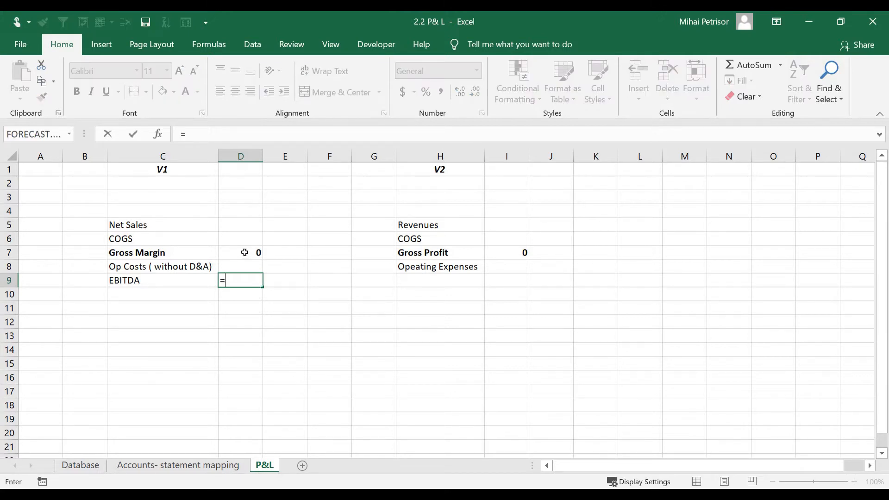
type("sum")
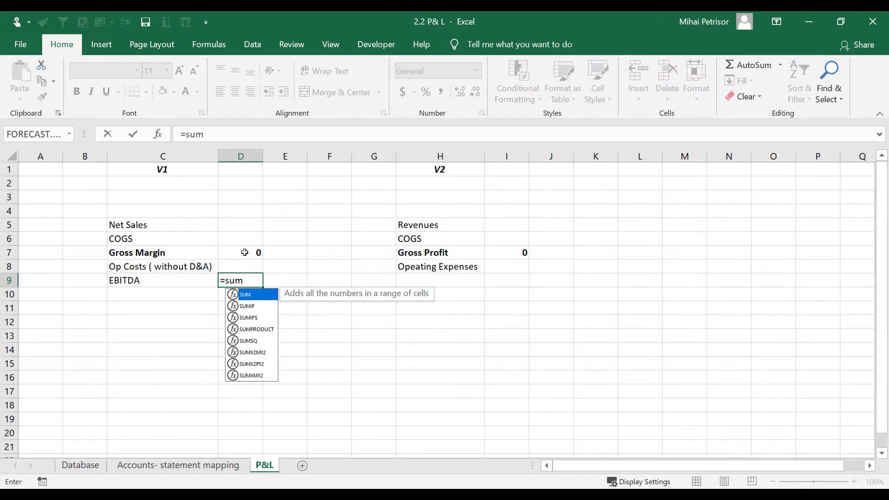
key("Tab")
left_click_drag(245, 252, 244, 266)
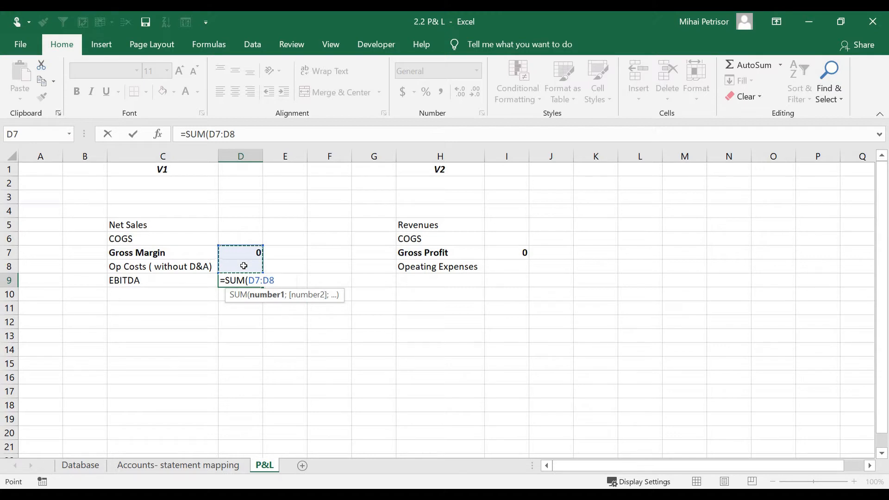
type(")")
key("Return")
Make the EBITDA label and its value in C9:D9 bold
left_click(242, 278)
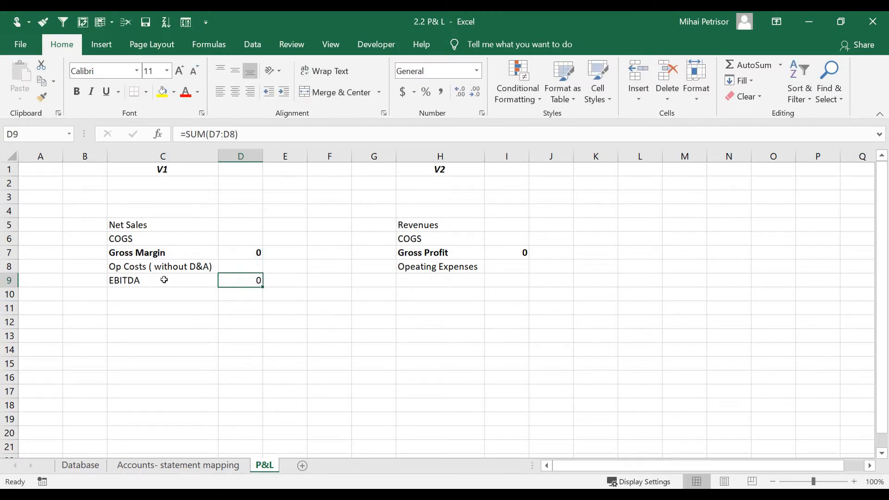
left_click_drag(137, 280, 232, 283)
key("ctrl+b")
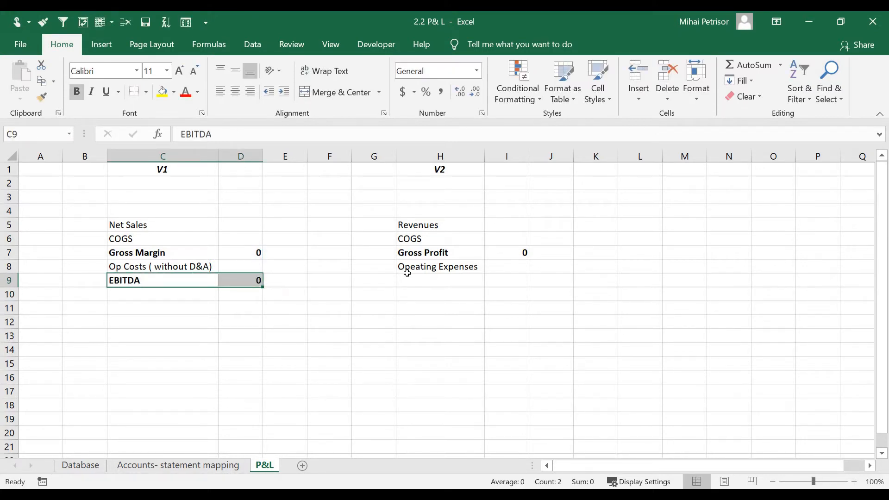
Enter the label "Contributive Margin" in cell H9, beneath the V2 operating expenses line
left_click(408, 277)
left_click(158, 280)
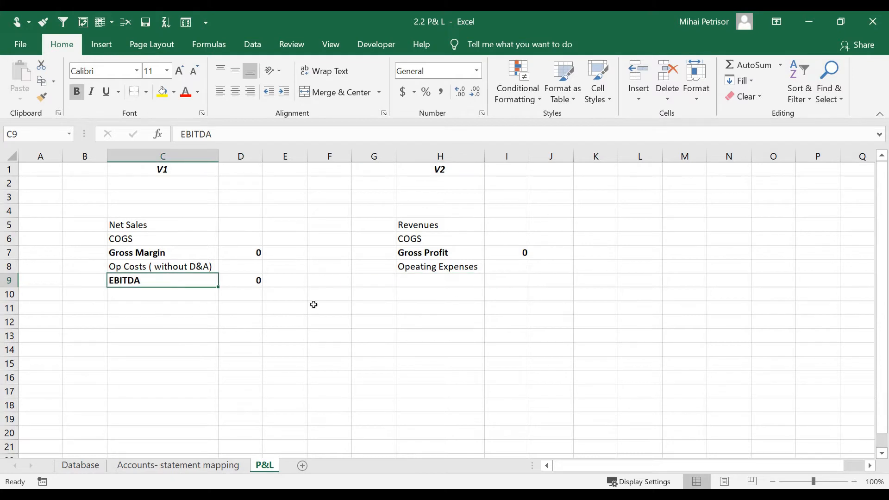
left_click(444, 285)
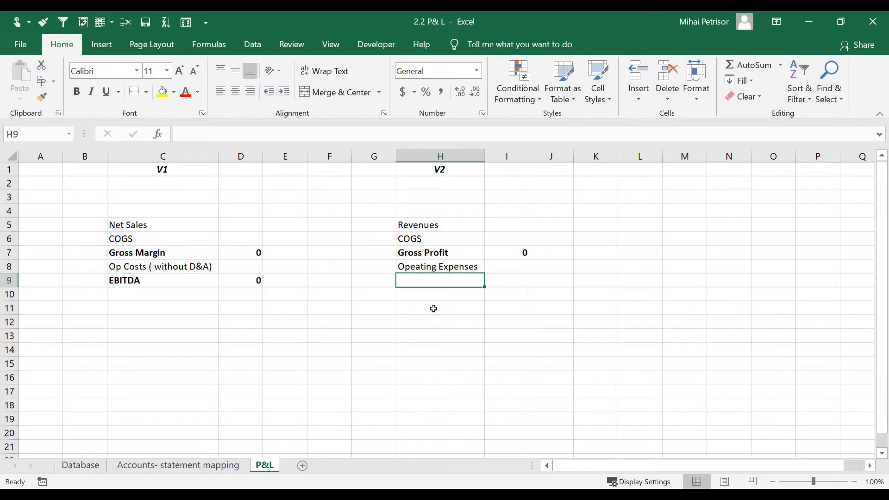
type("Co")
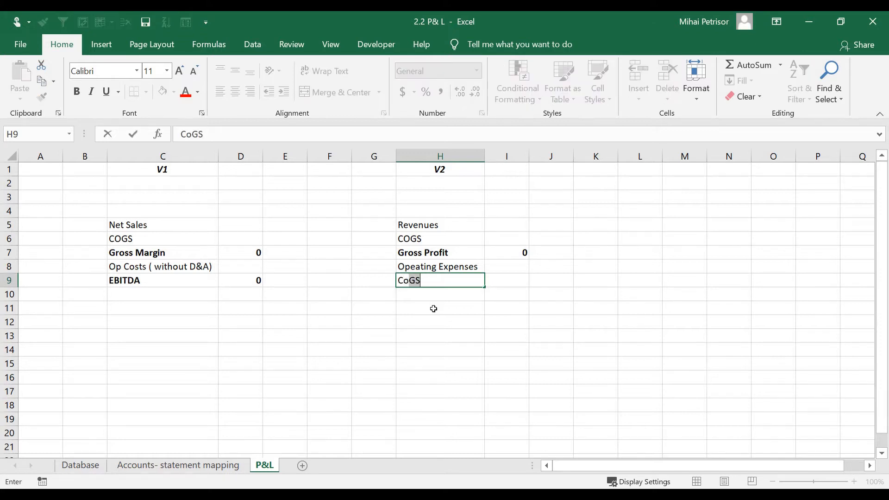
type("ntributive Margin")
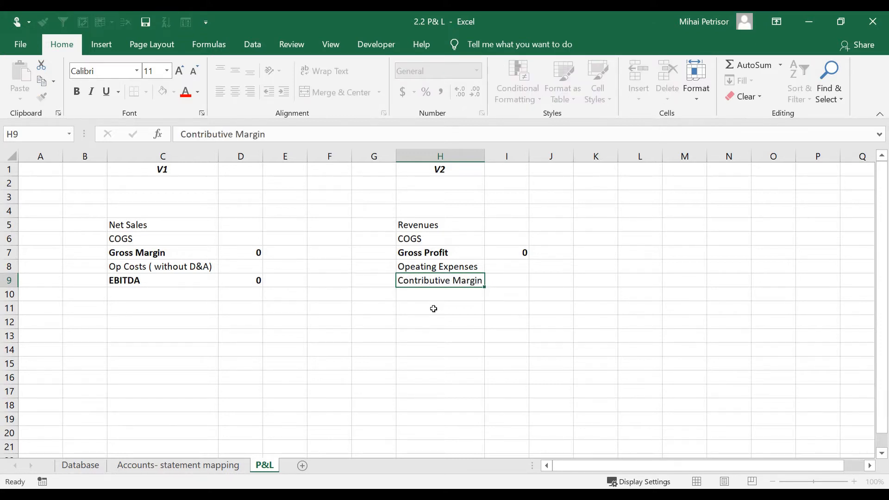
key("Return")
Make the Contributive Margin label in H9 bold and autofit column H to its contents
left_click(503, 279)
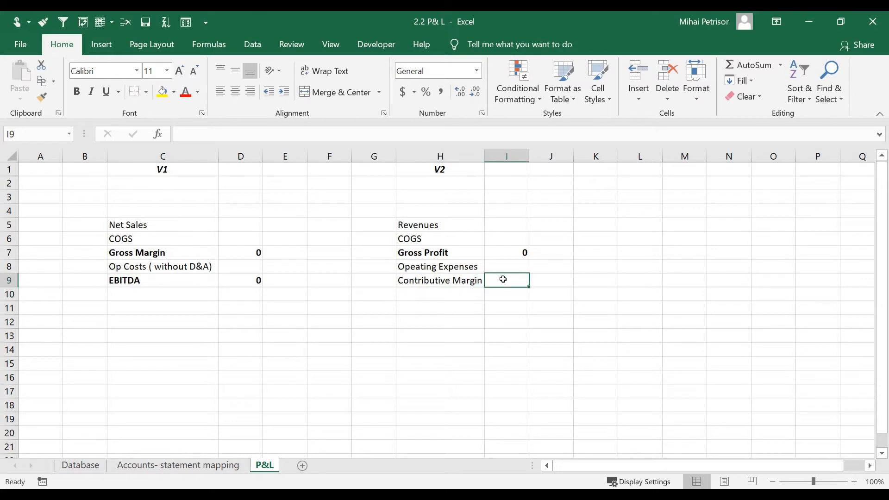
left_click(458, 281)
key("ctrl+b")
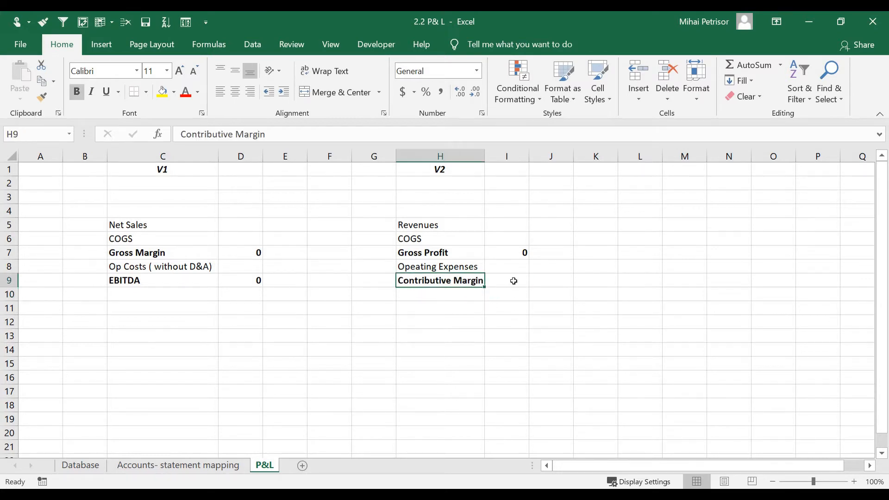
left_click(514, 280)
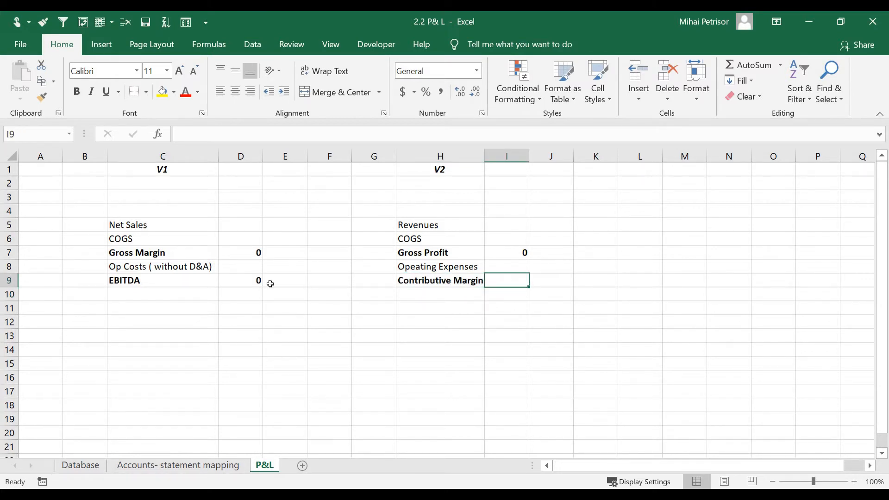
left_click(171, 284)
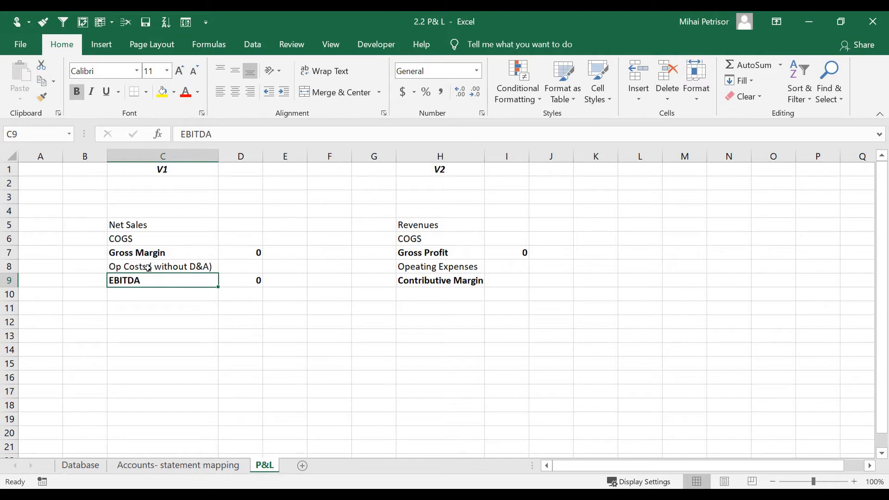
left_click(509, 280)
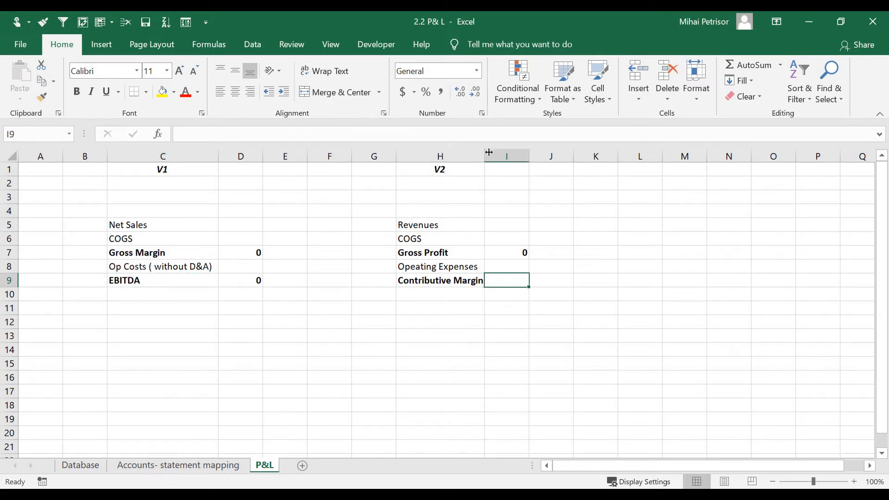
double_click(489, 152)
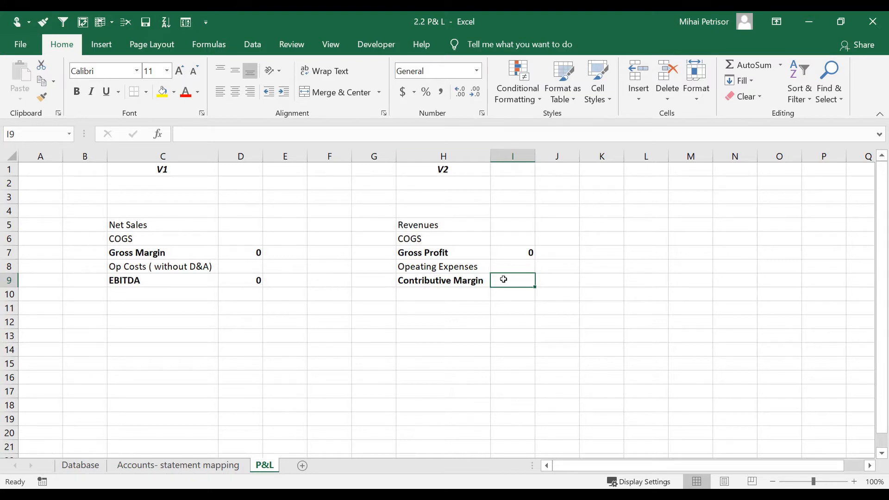
Copy the EBITDA sum formula from D9 into I9 to calculate the Contributive Margin
left_click(252, 281)
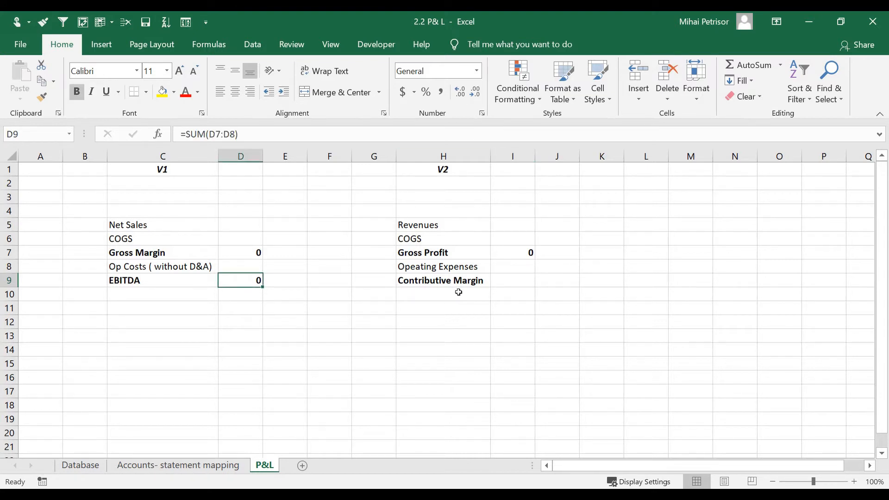
key("ctrl+c")
left_click(507, 280)
key("ctrl+v")
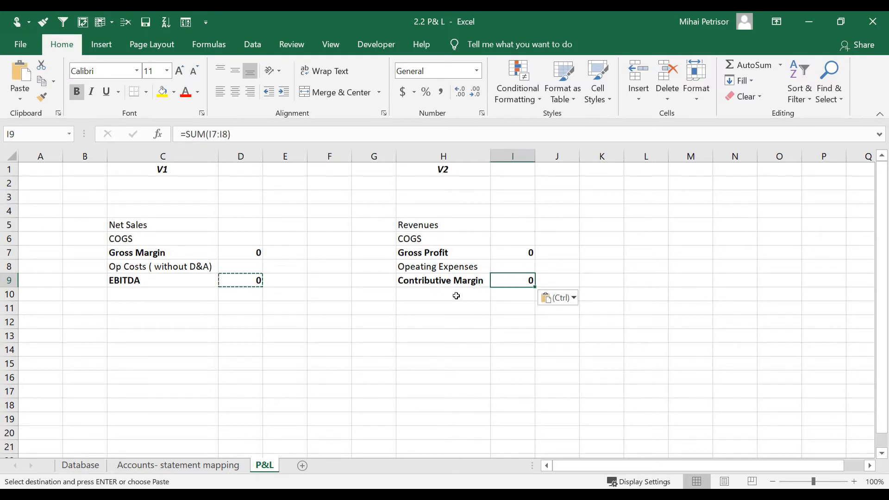
Enter the label "D&A" in cell C10, beneath EBITDA in the V1 layout
left_click(137, 281)
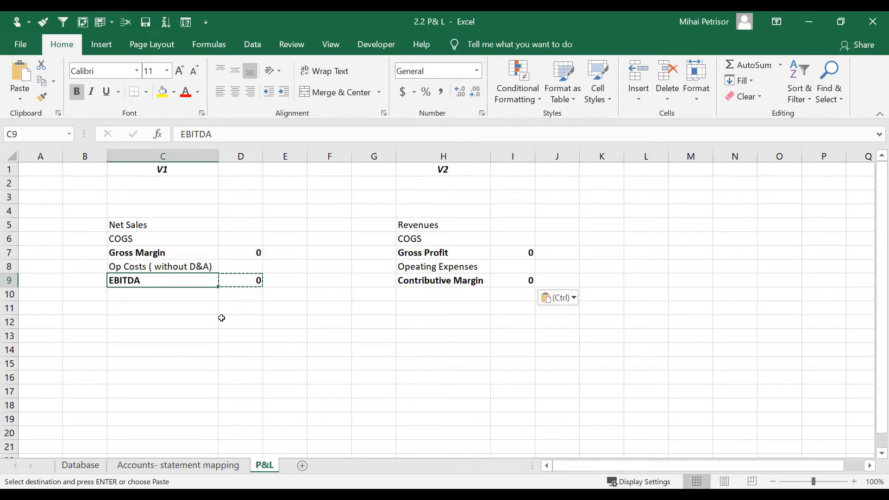
left_click(202, 292)
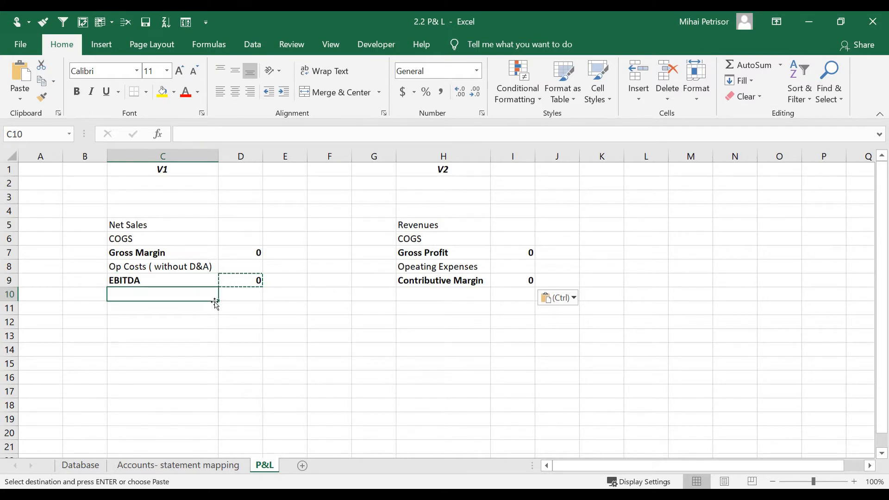
type("D&A")
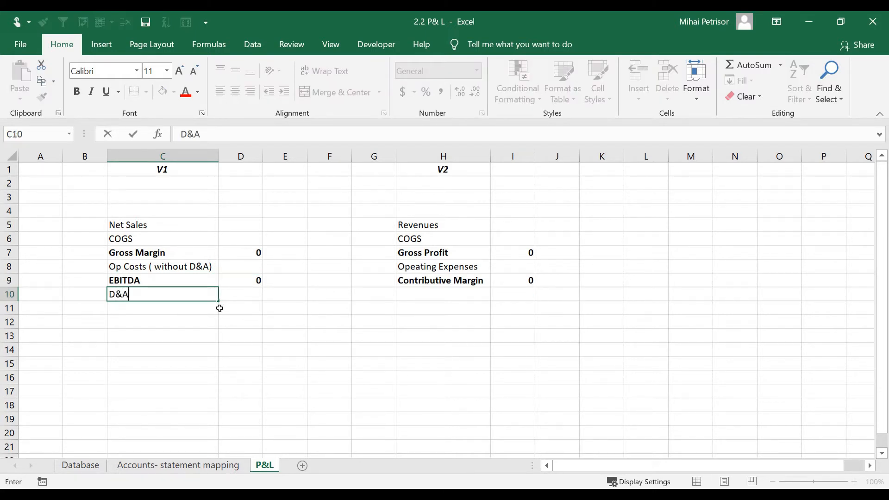
key("Return")
left_click(250, 299)
Enter the label "EBIT" in cell C11 beneath D&A and make it bold
left_click(173, 308)
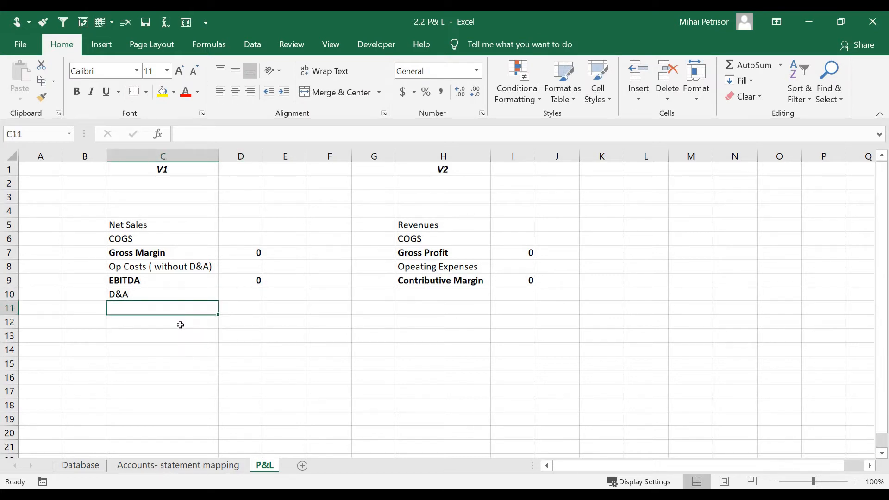
type("EBIT")
key("Delete")
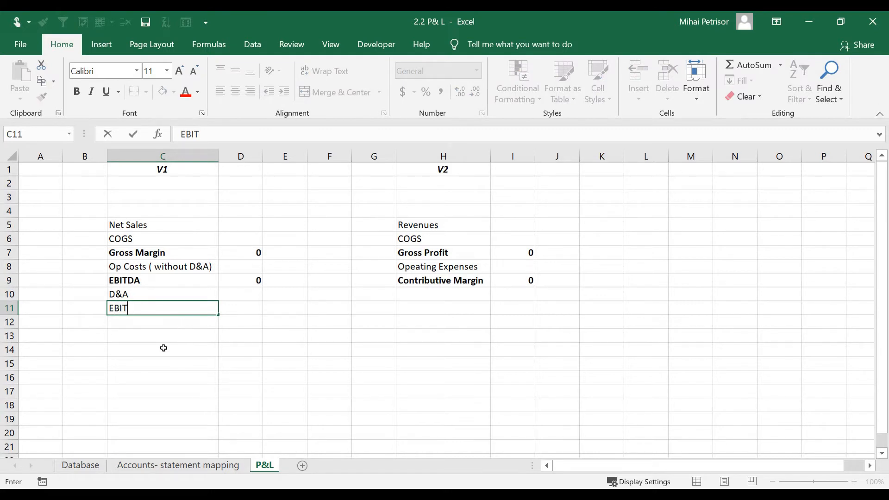
left_click(163, 347)
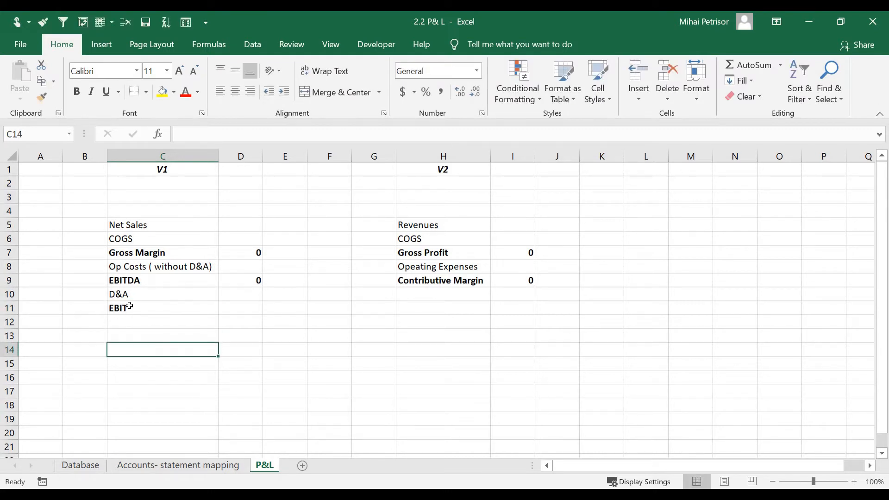
left_click(252, 312)
Enter the label "Support Costs/ SG&A" in cell H10, beneath Contributive Margin
left_click(446, 296)
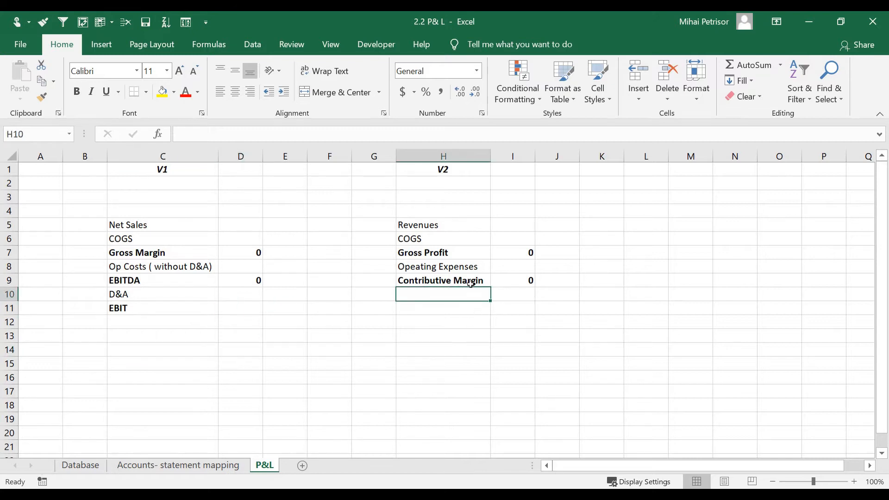
type("Supp")
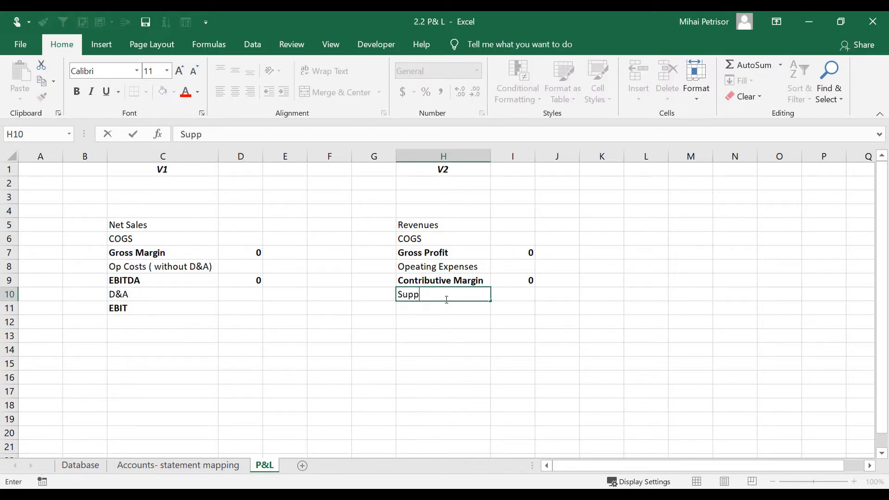
type("ort Costs/ SG&A")
left_click(446, 318)
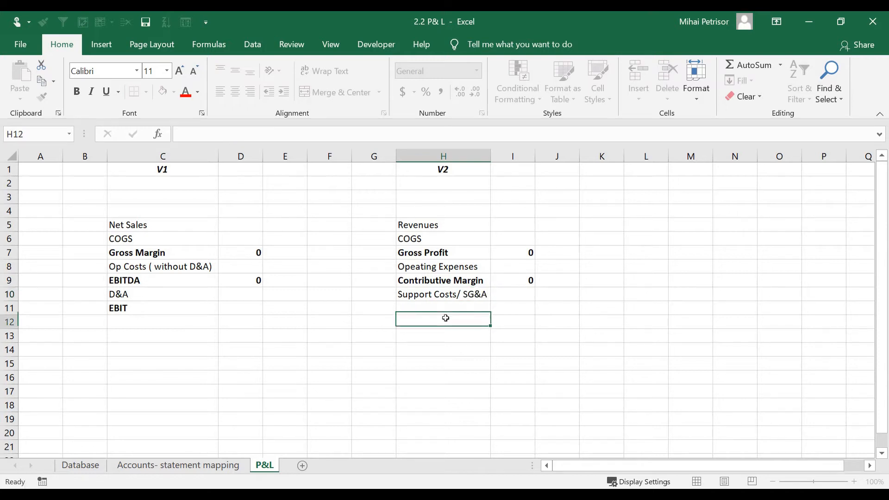
left_click(515, 297)
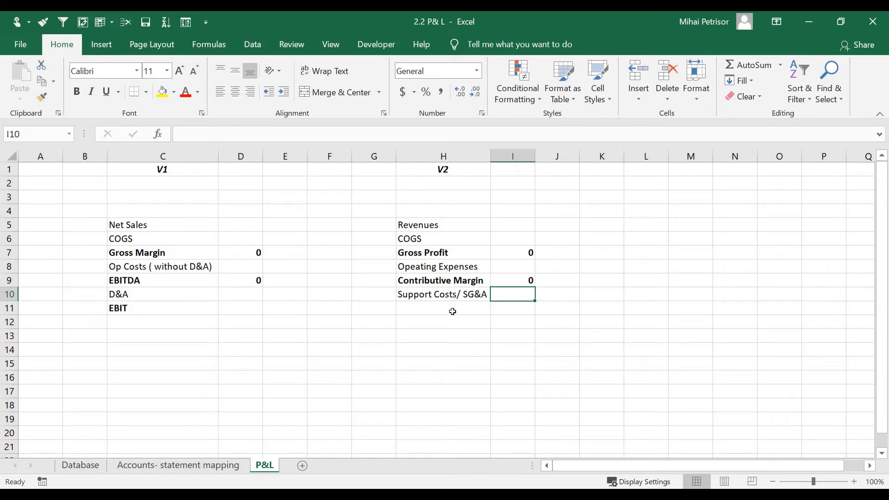
Enter the label "Operating Result" in cell H11 beneath the support costs line and make it bold
left_click(453, 311)
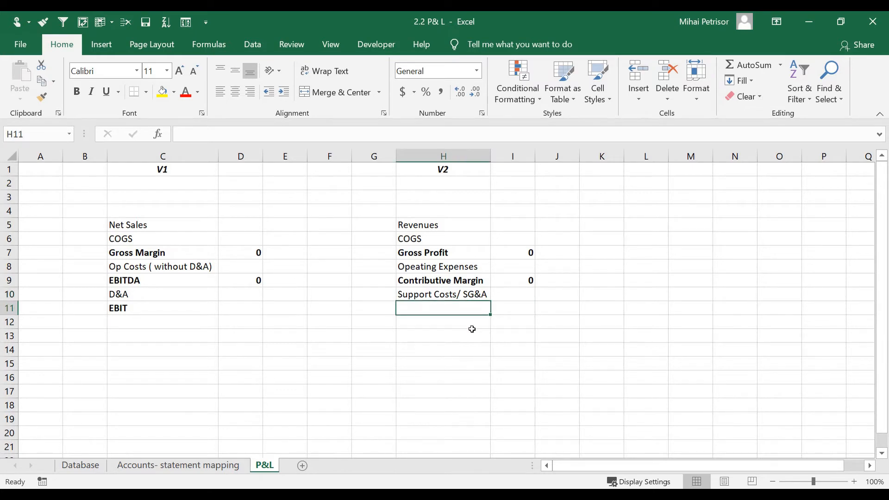
type("Opera")
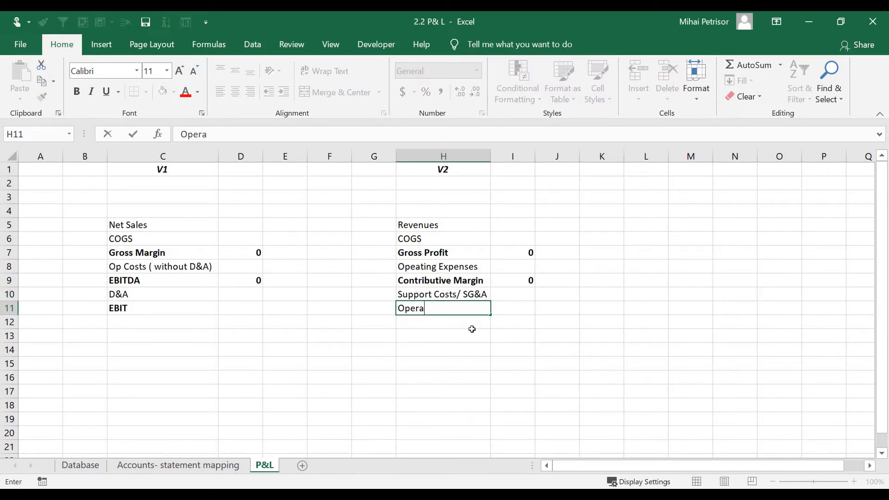
type("ting Result")
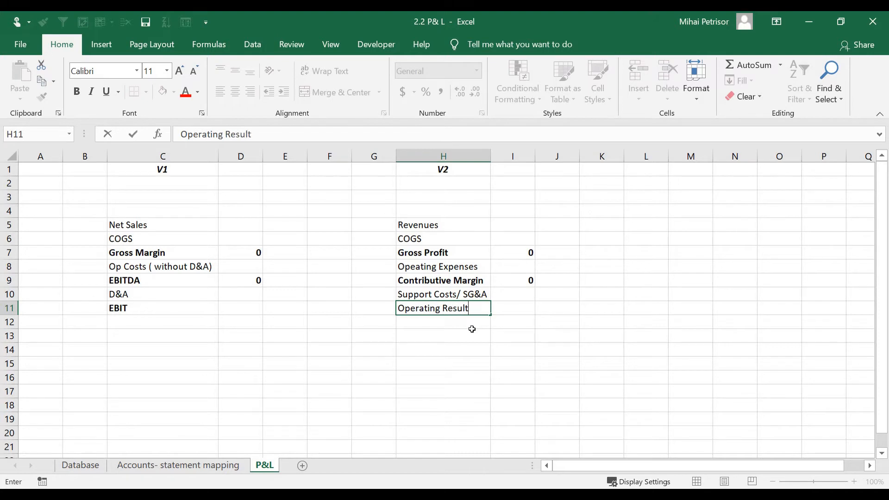
left_click(472, 355)
left_click(454, 311)
left_click(154, 312)
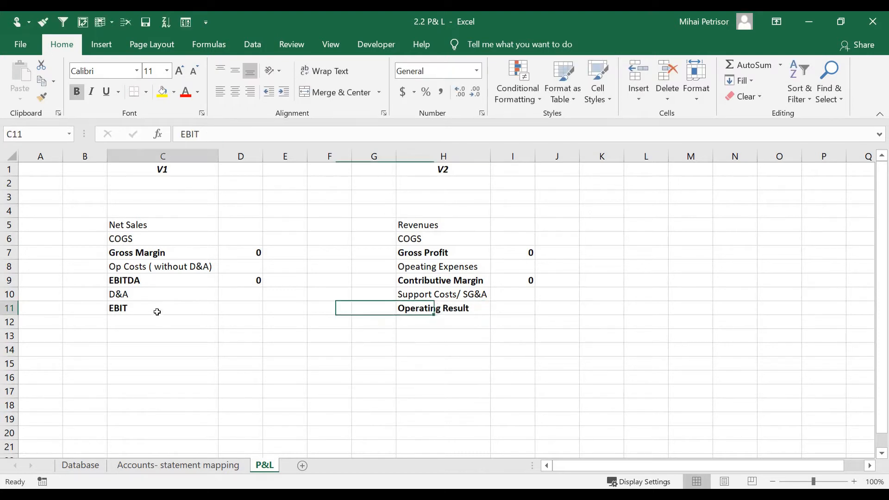
left_click(431, 311)
left_click(158, 310)
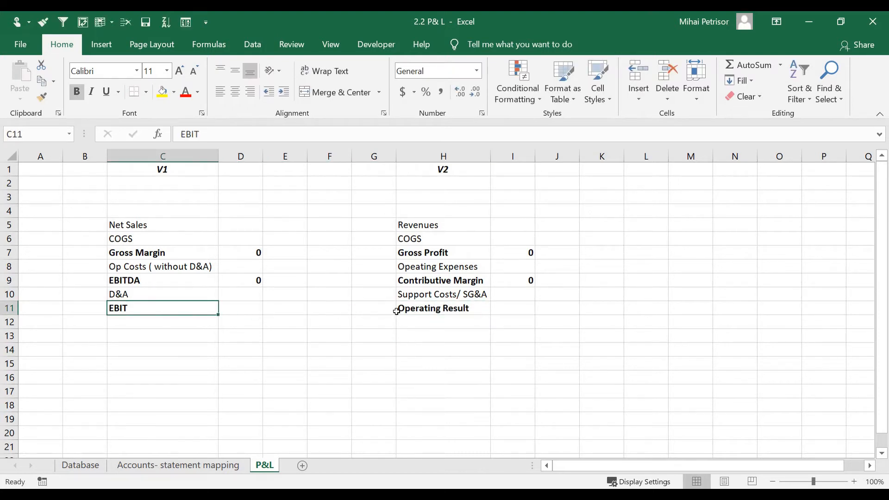
left_click(531, 307)
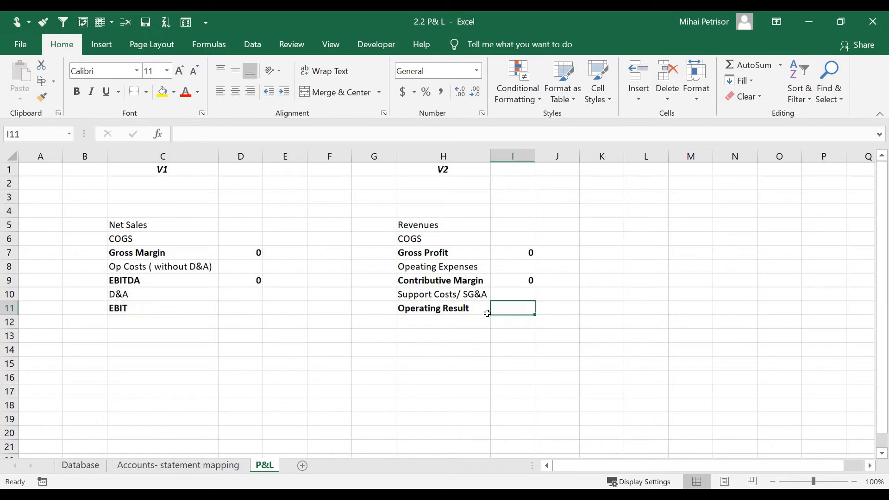
Enter the formula =SUM(D9:D10) in cell D11 to calculate EBIT from EBITDA and D&A
left_click(242, 311)
type("=sum")
key("Tab")
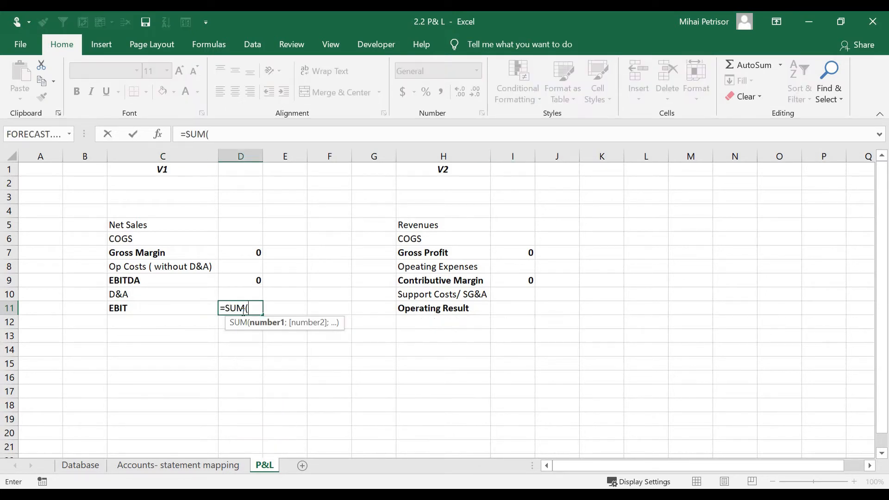
left_click_drag(249, 282, 250, 295)
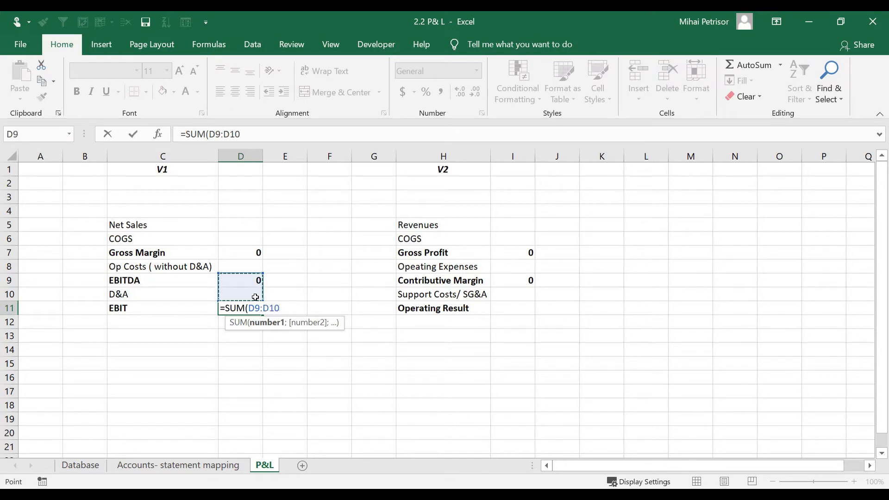
key("ctrl+Return")
Copy the EBIT formula from D11 into I11 for the Operating Result, and make both values bold
key("ctrl+c")
left_click(513, 308)
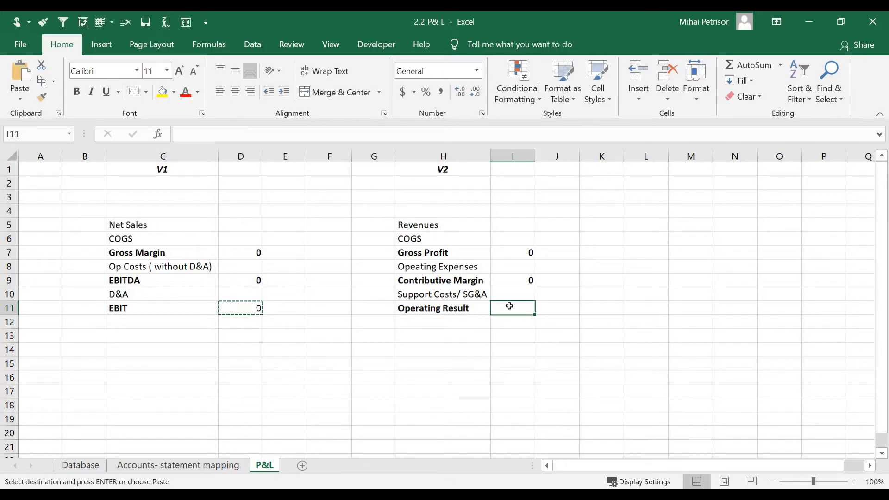
key("ctrl+v")
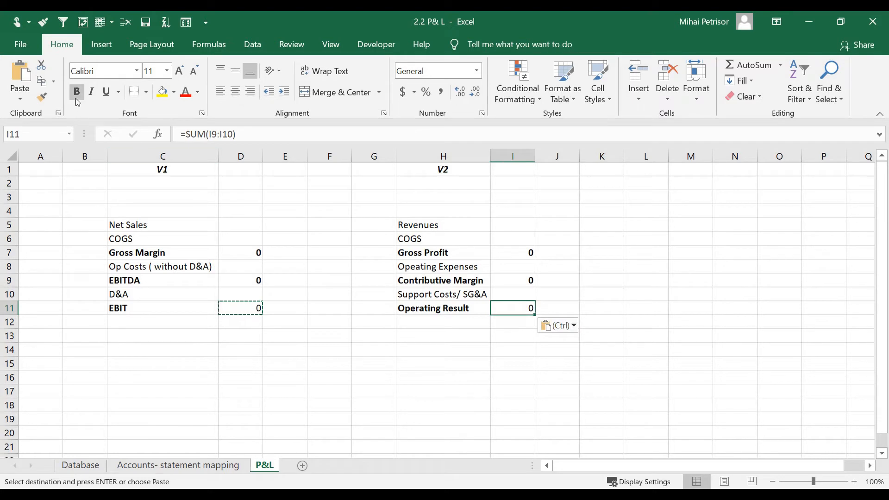
key("Escape")
left_click(245, 308)
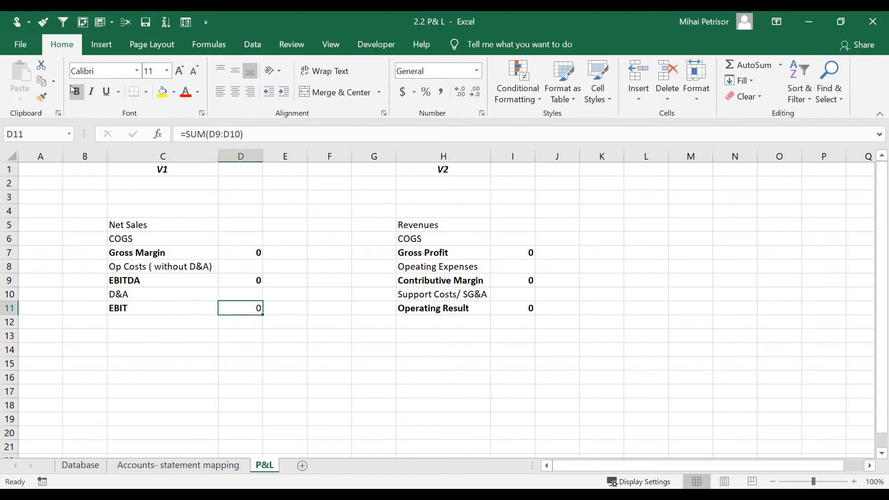
left_click(167, 295)
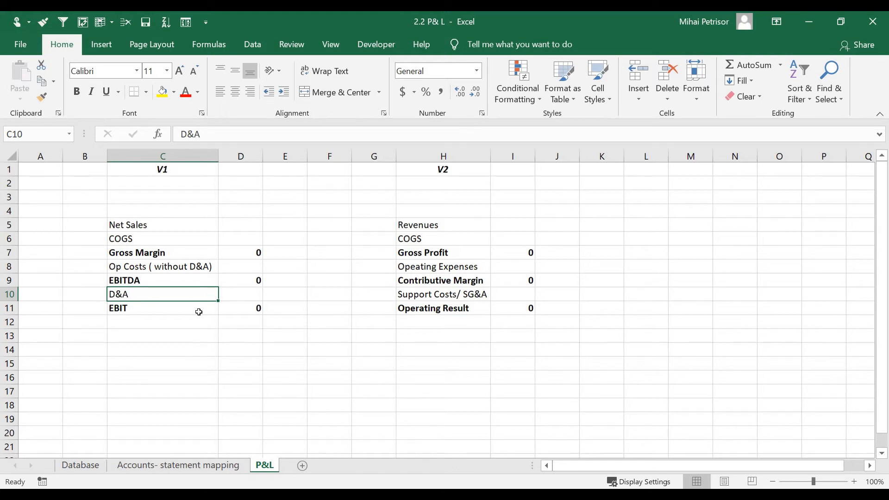
left_click(314, 351)
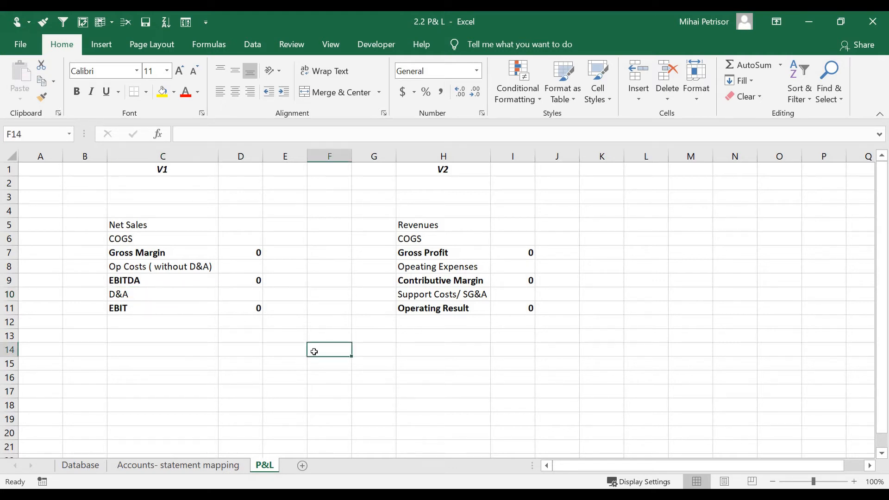
Freeze the top row of the P&L sheet holding the V1 and V2 headings
key("alt+5")
key("r")
scroll(314, 352, "down", 1)
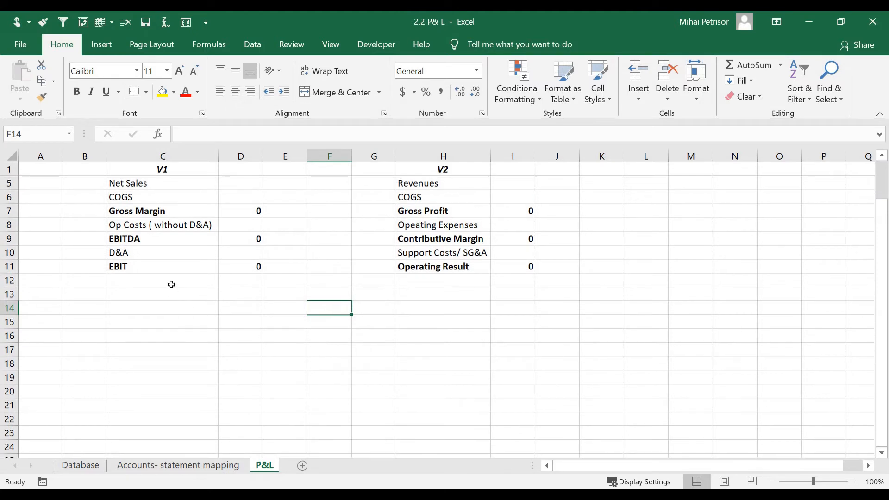
left_click(172, 282)
scroll(294, 331, "up", 1)
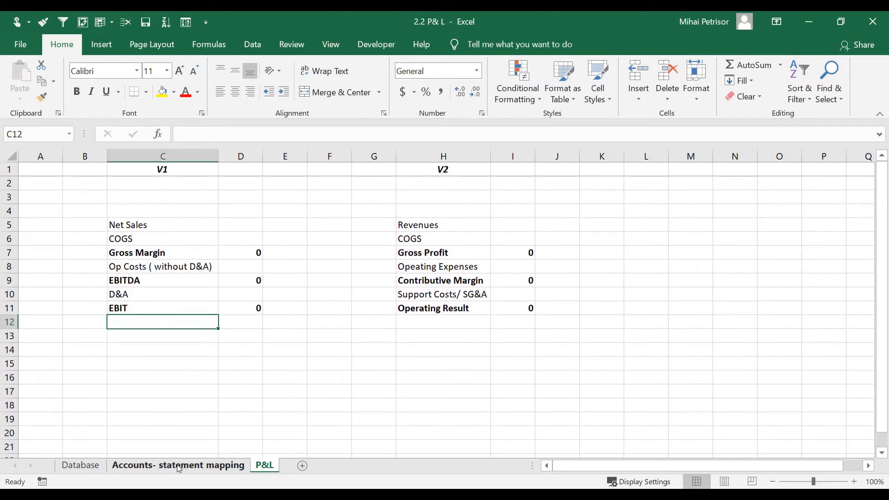
Check the account categories in the mapping sheet and enter the label "Interest and Taxes" in cell C12 of the P&L sheet
left_click(178, 466)
scroll(222, 292, "down", 4)
left_click(193, 279)
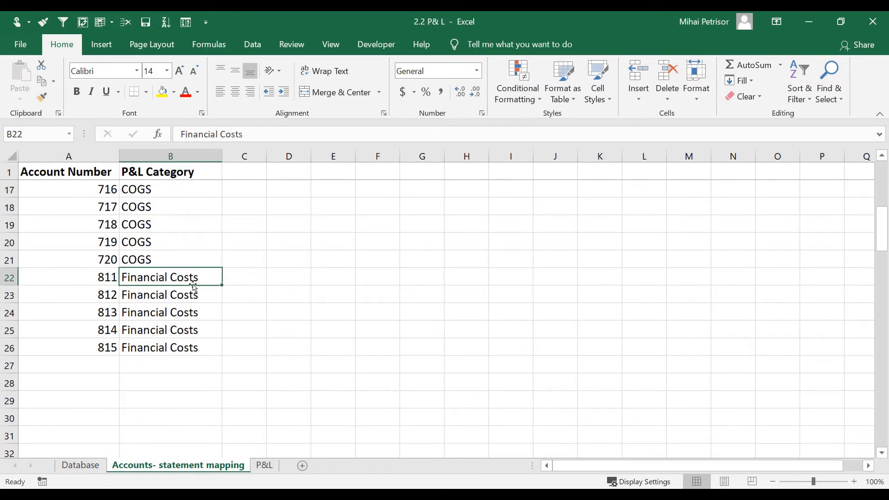
scroll(200, 357, "up", 3)
left_click(268, 471)
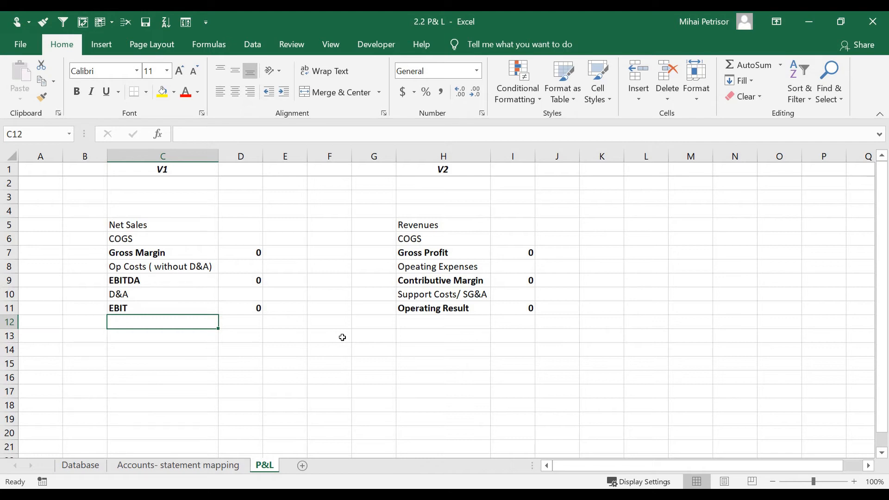
type("Inter")
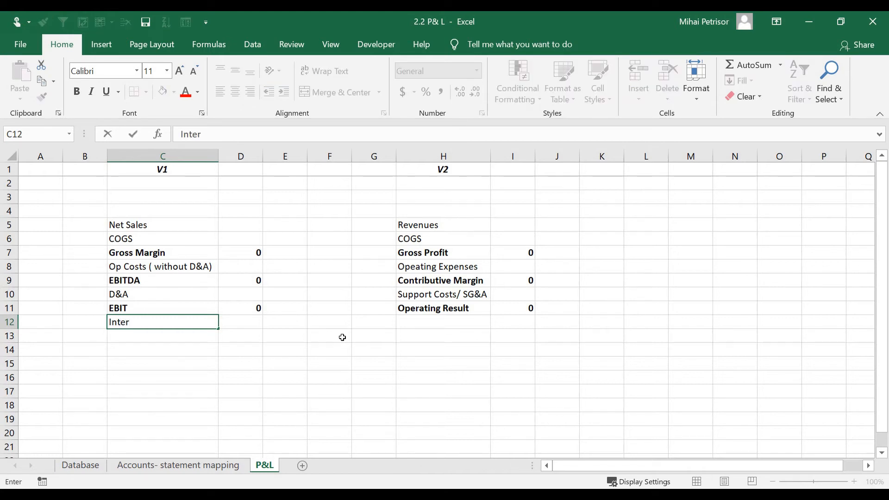
type("est and Taxes")
left_click(251, 339)
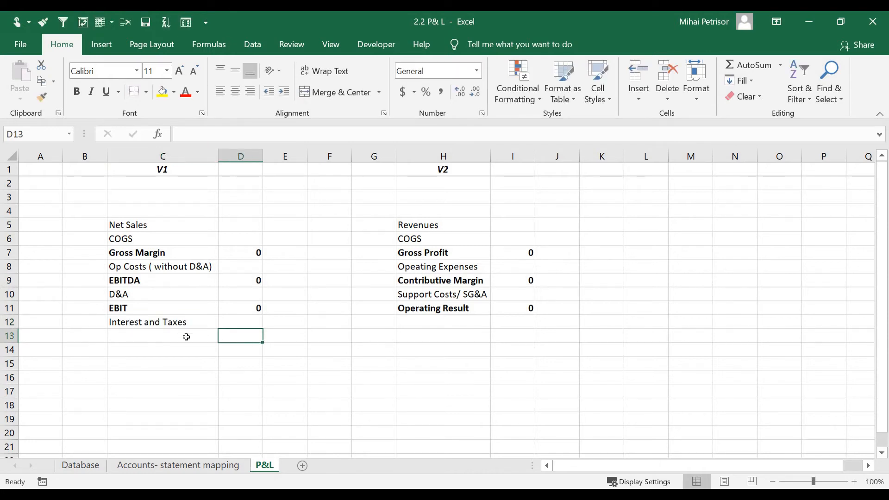
Enter the label "Net Profit" in cell C13 beneath Interest and Taxes and make it bold
left_click(185, 336)
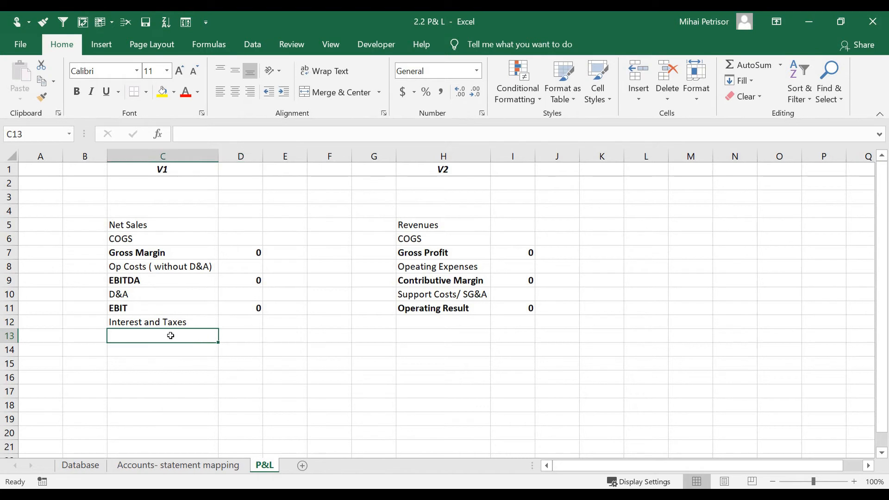
left_click(231, 324)
left_click(198, 323)
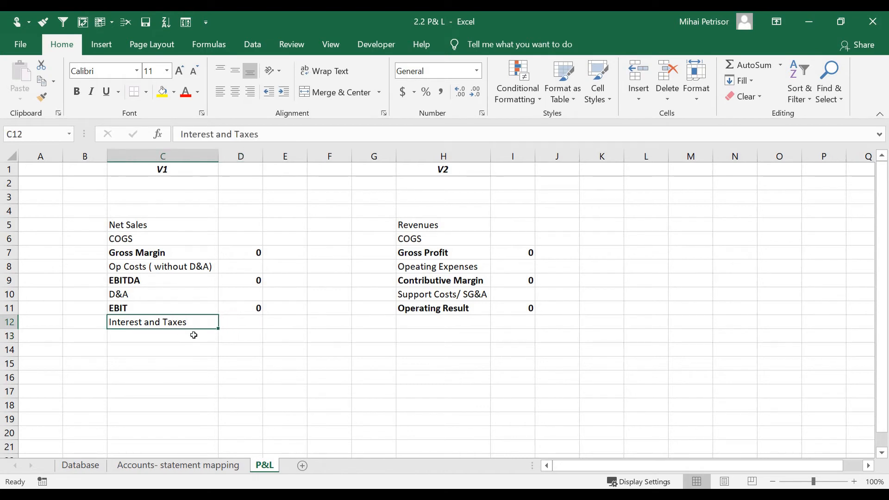
left_click(194, 334)
type("Net")
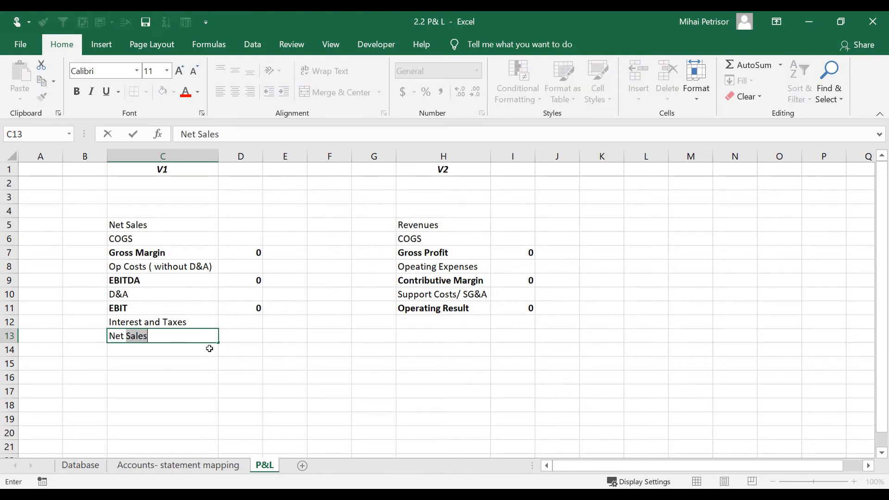
type(" Profit")
left_click(204, 374)
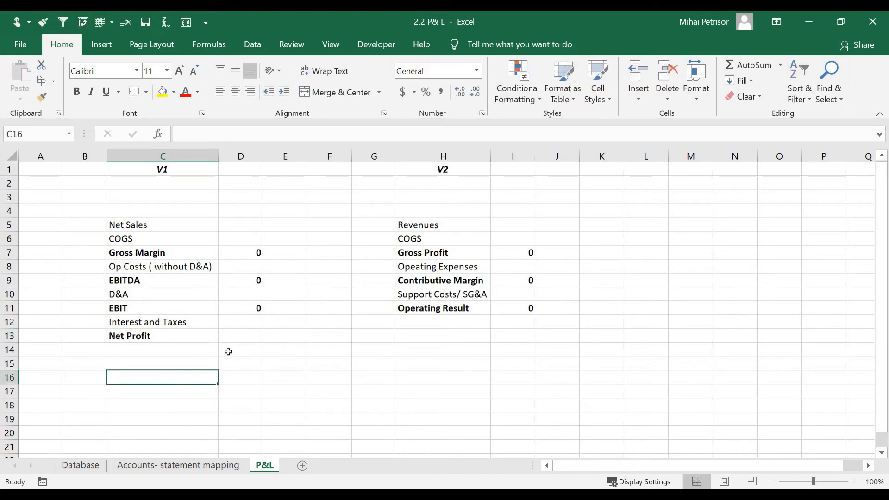
Change the label in cell C13 to "Net Income"
left_click(251, 338)
left_click(185, 333)
double_click(138, 337)
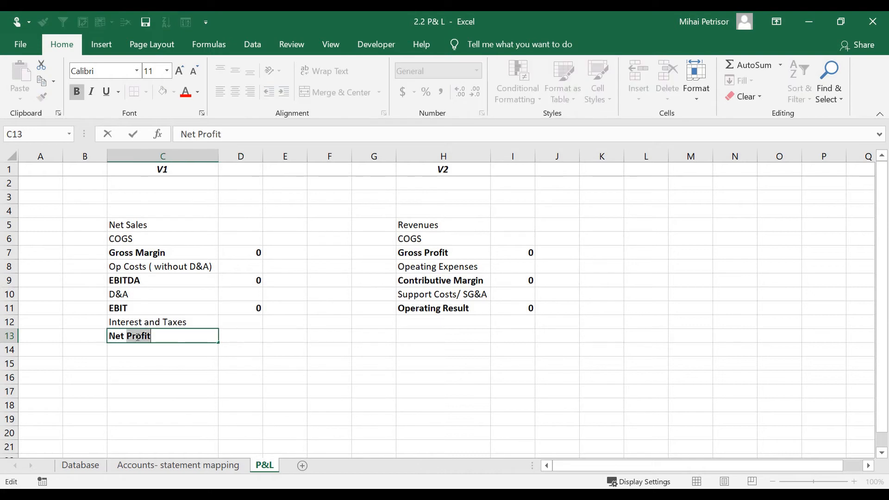
type("Income")
key("Tab")
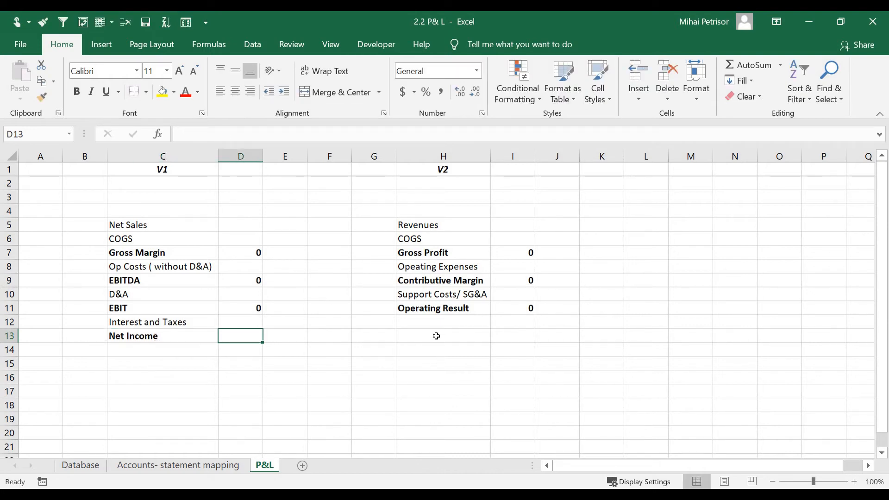
Enter the label "Interest" in cell H12 beneath Operating Result in the V2 layout
left_click(436, 335)
left_click(449, 322)
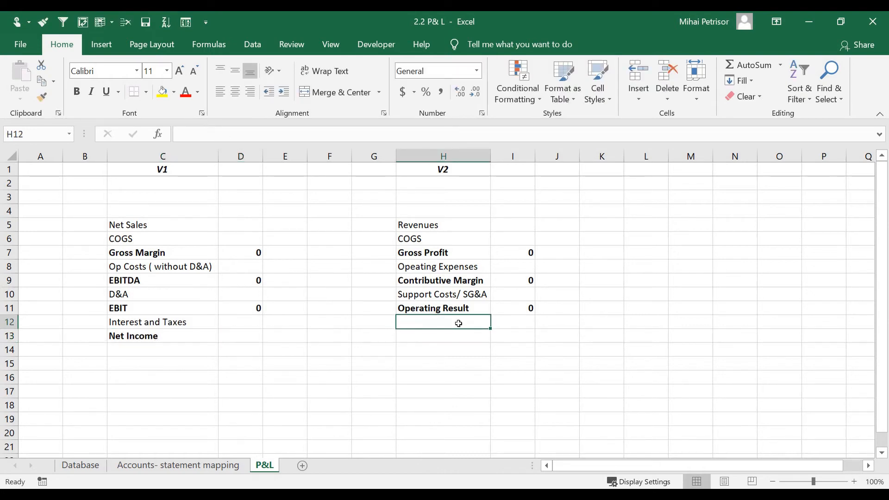
left_click(512, 323)
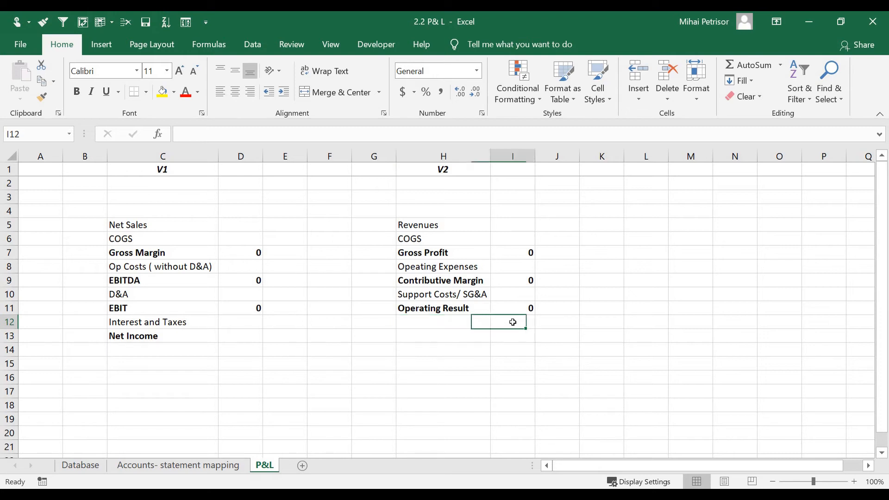
left_click(462, 320)
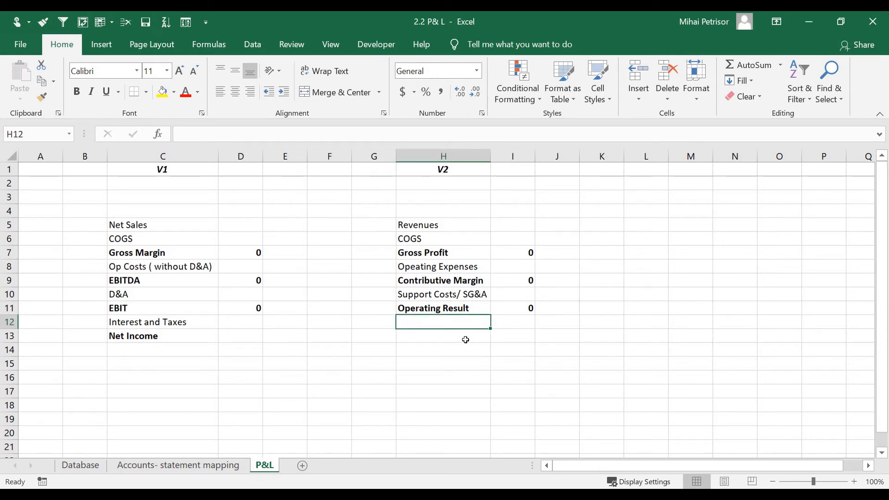
type("Interest")
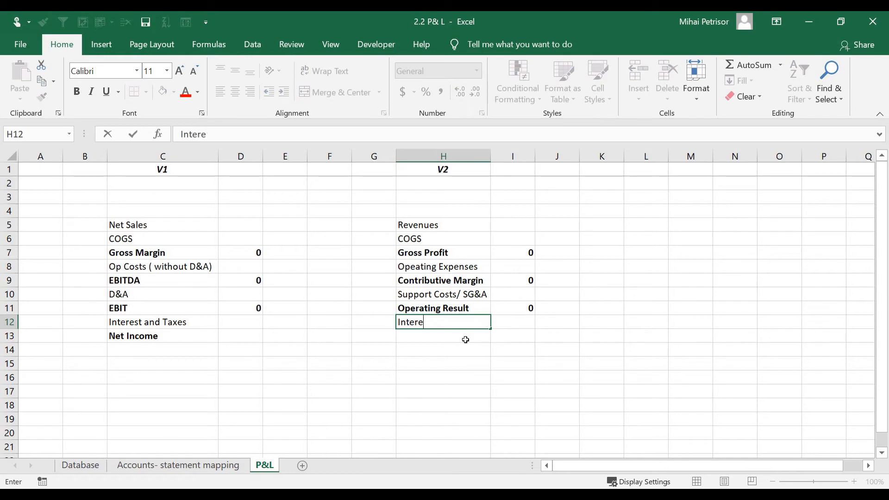
left_click(468, 364)
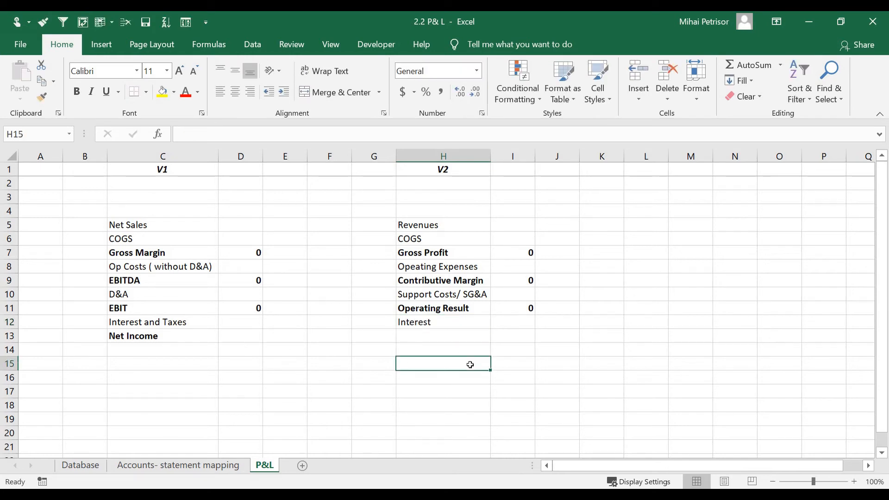
Enter the label "Net Result( Before Taxes)" in cell H13 in bold and widen column H to fit it
left_click(465, 332)
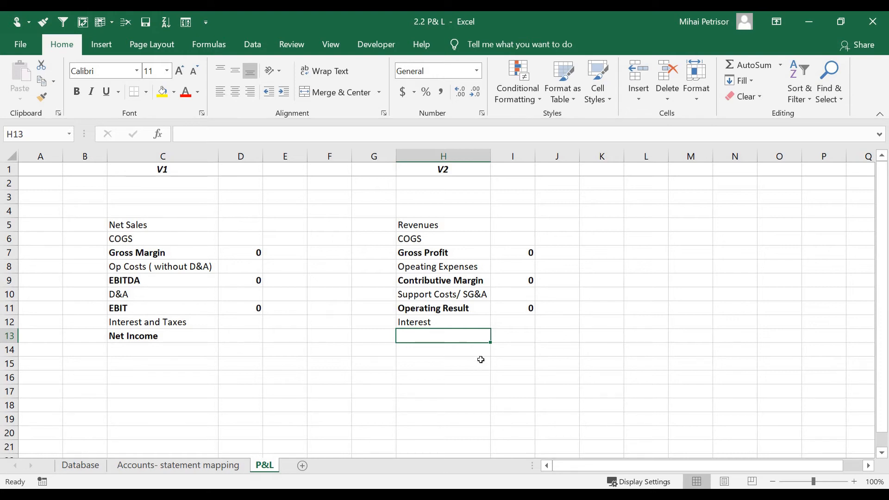
type("R")
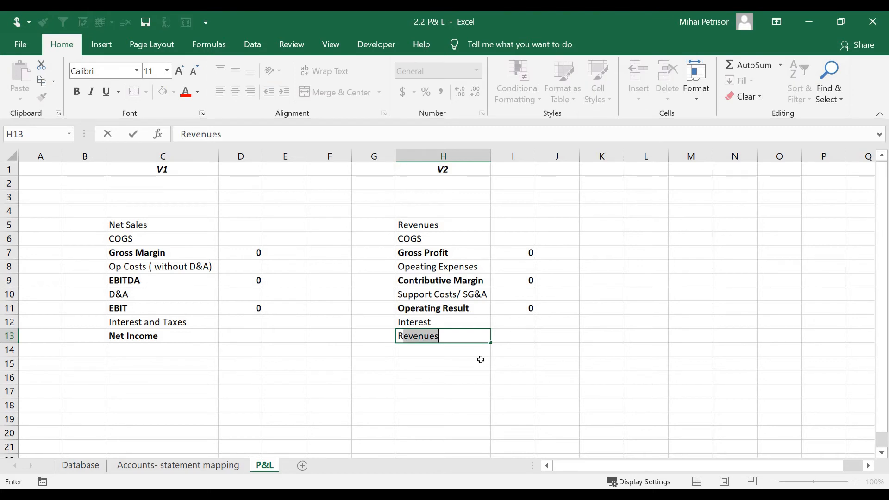
key("BackSpace")
key("BackSpace")
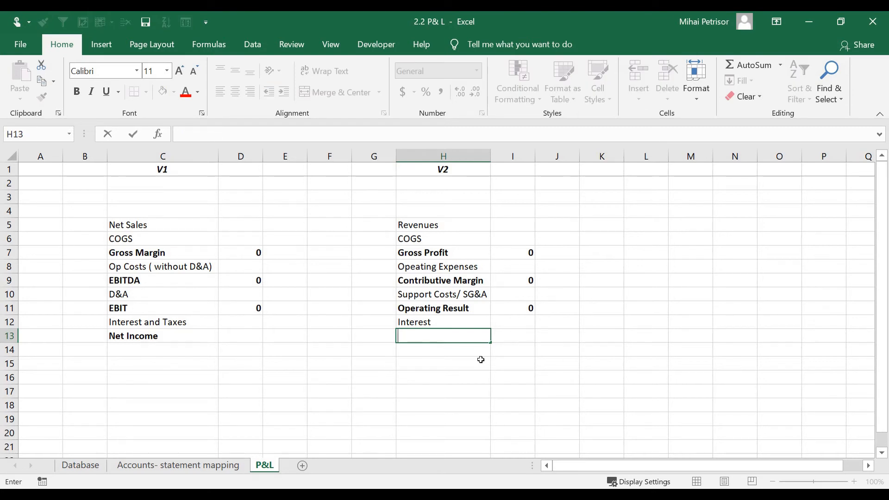
type("Resulr")
key("BackSpace")
type("t")
left_click(414, 336)
type("Net ")
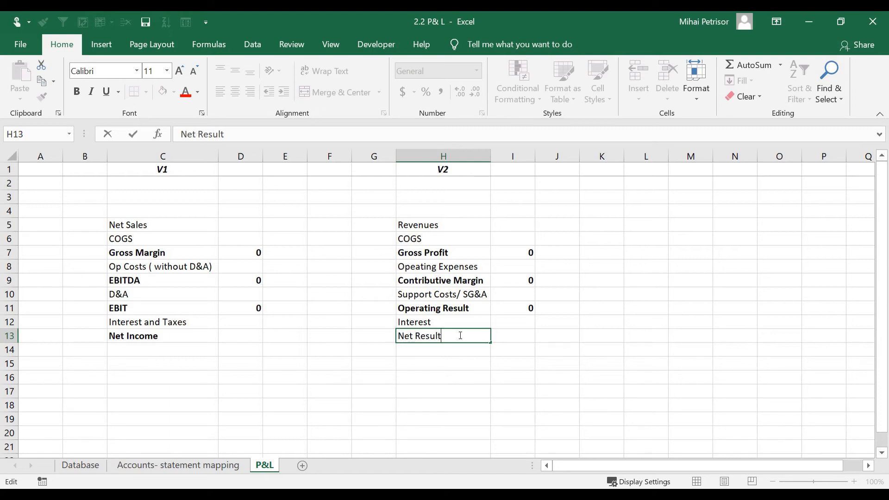
type("( Before Taxes)")
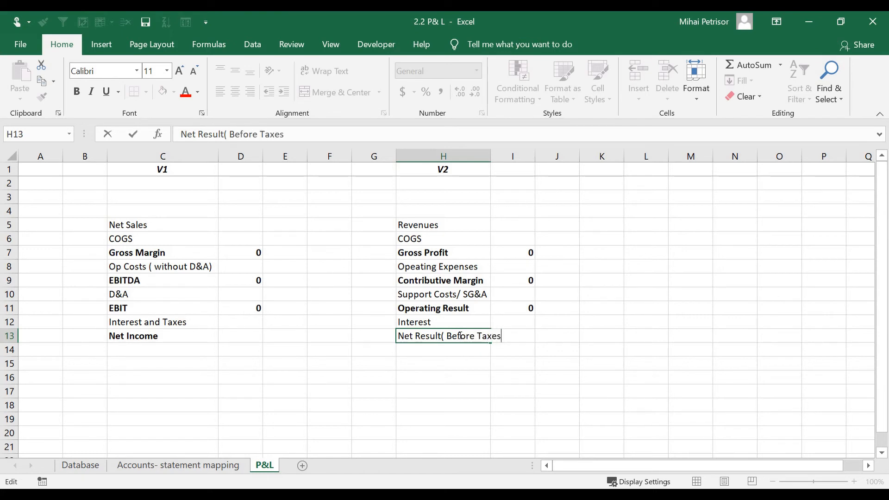
left_click(443, 419)
double_click(493, 157)
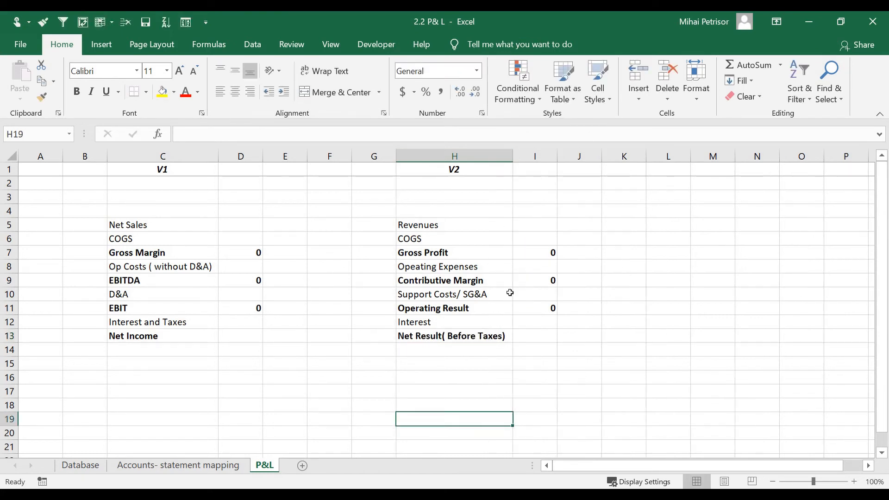
Enter the label "Taxes" in cell H14 beneath the net result before taxes
left_click(471, 349)
type("Taxes")
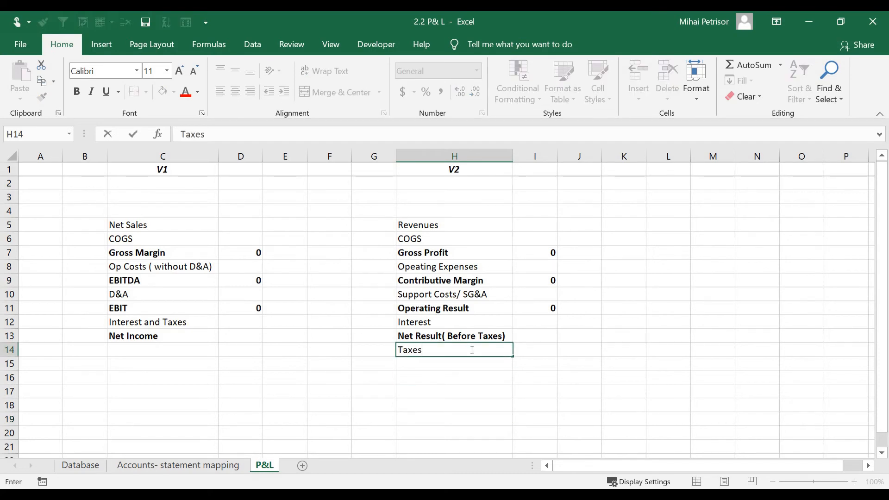
key("Return")
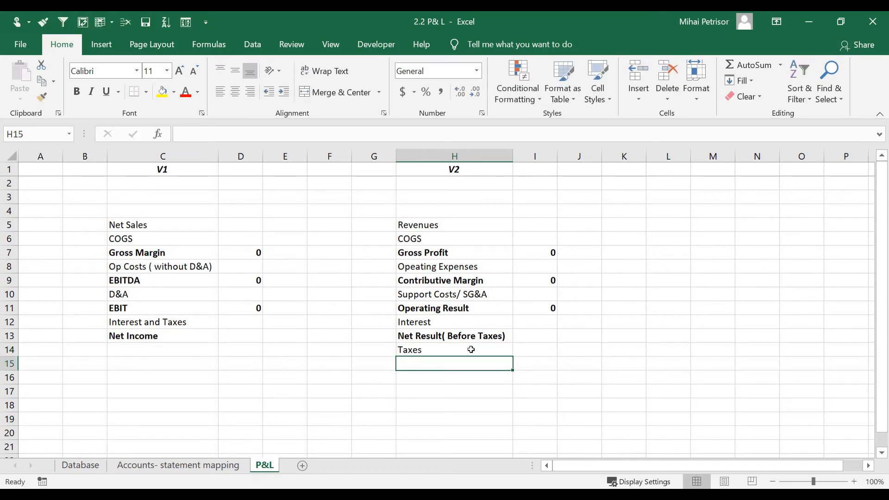
Enter the label "Net Profit" in cell H15 beneath Taxes and make it bold
type("Net Pofit")
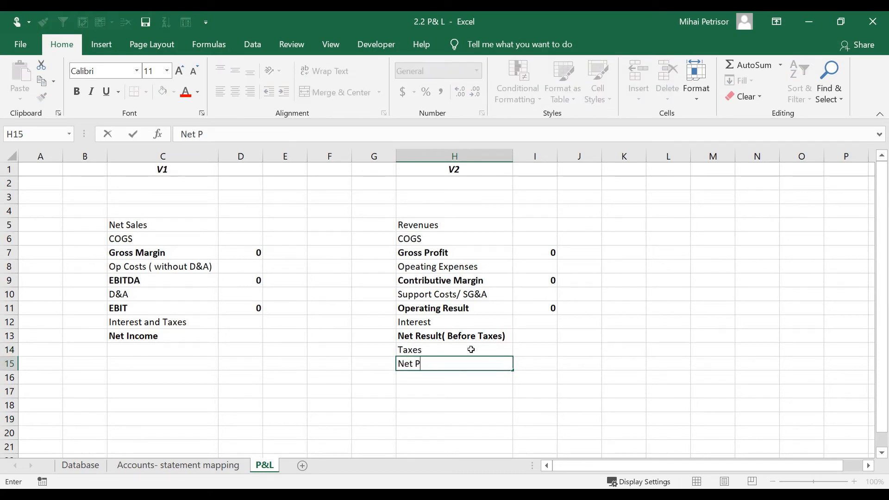
left_click(454, 411)
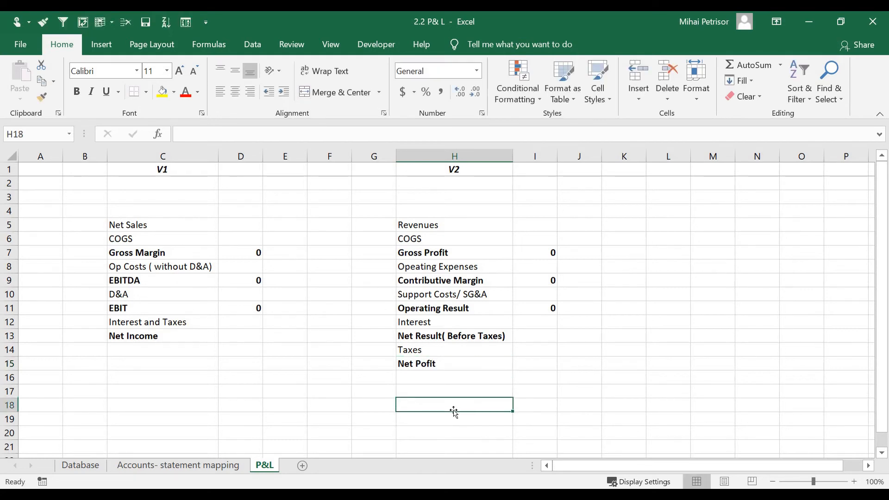
double_click(421, 363)
type("r")
left_click(433, 386)
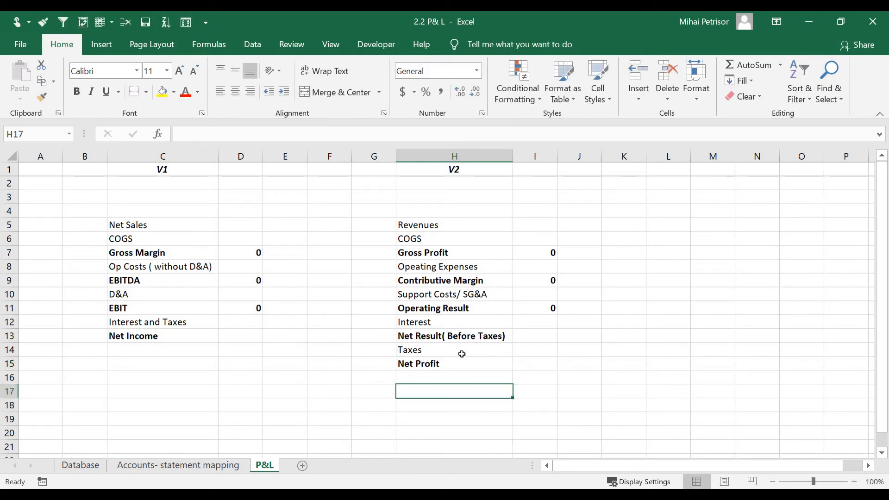
Apply all borders to the V1 statement in C5:D13
left_click(456, 352)
left_click(156, 340)
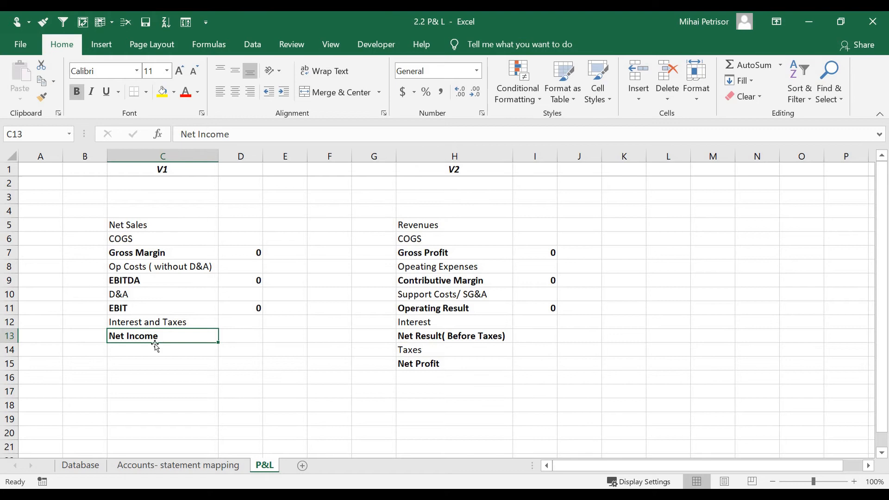
left_click(244, 333)
left_click_drag(183, 227, 245, 334)
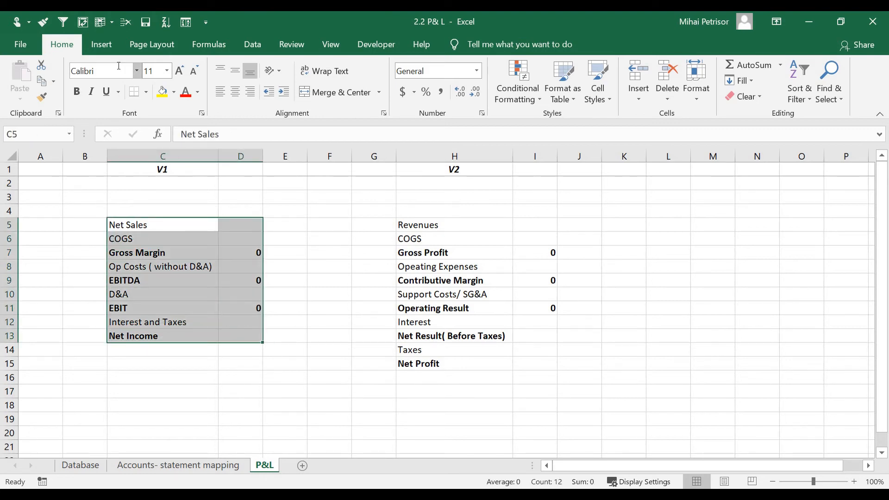
left_click(145, 92)
left_click(154, 218)
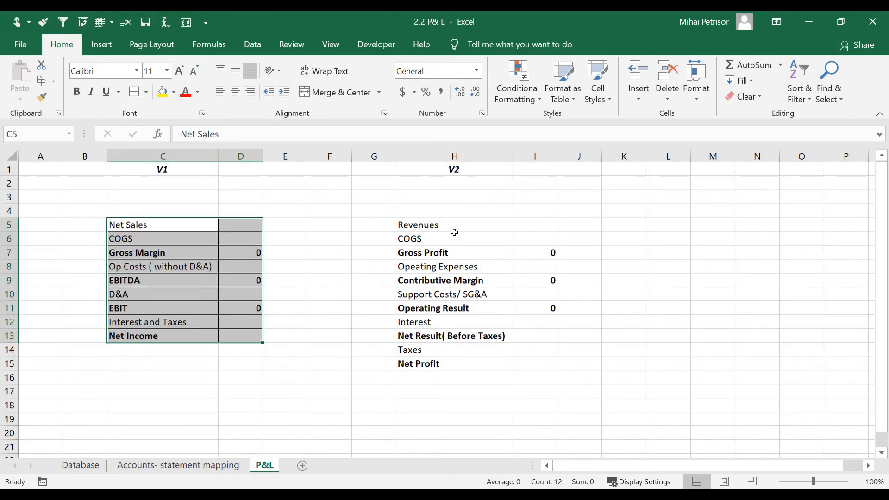
Apply all borders to the V2 statement in H5:I15
left_click_drag(452, 229, 537, 377)
left_click_drag(425, 226, 524, 361)
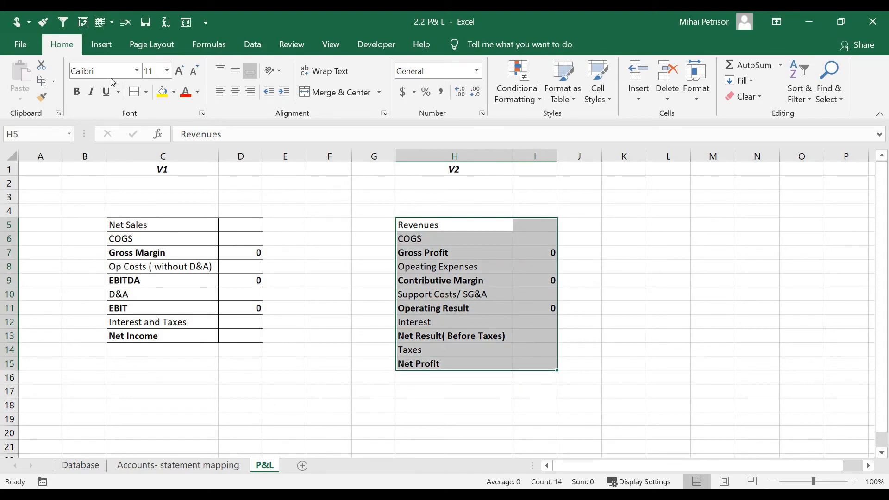
left_click(135, 92)
left_click(638, 336)
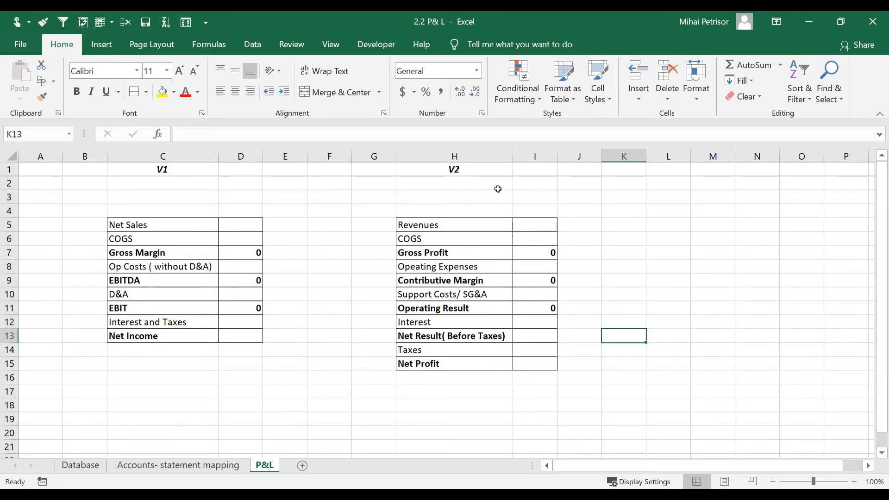
left_click(151, 255)
left_click(136, 283)
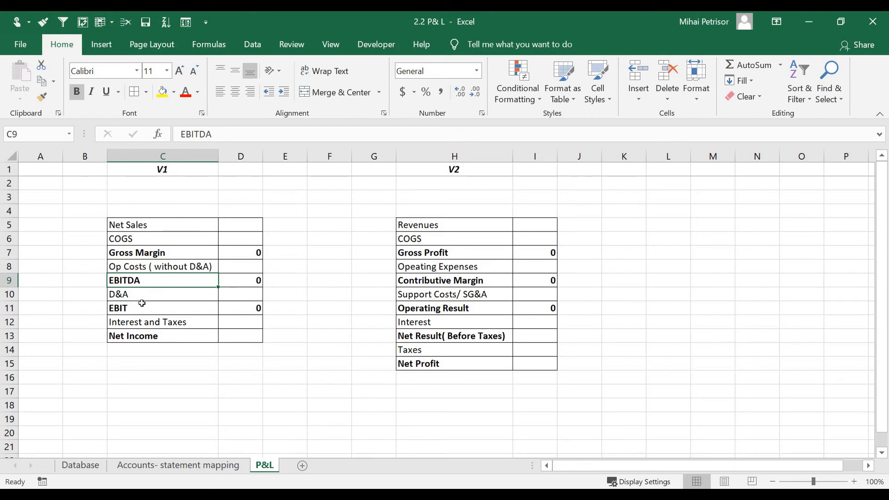
left_click(138, 308)
left_click(137, 338)
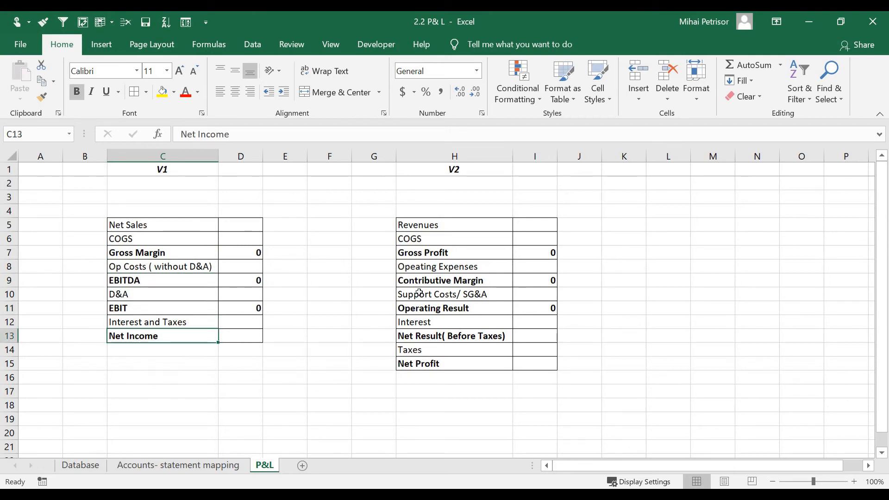
left_click(436, 254)
left_click(432, 269)
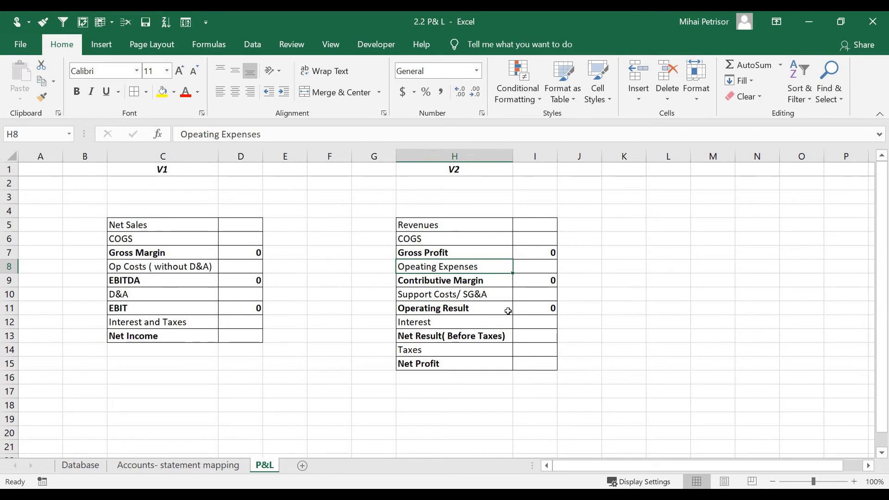
left_click(458, 281)
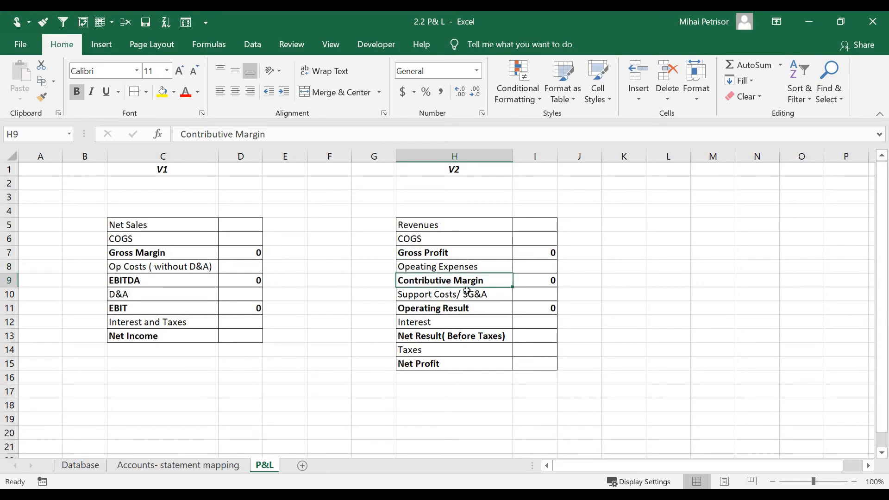
left_click(451, 296)
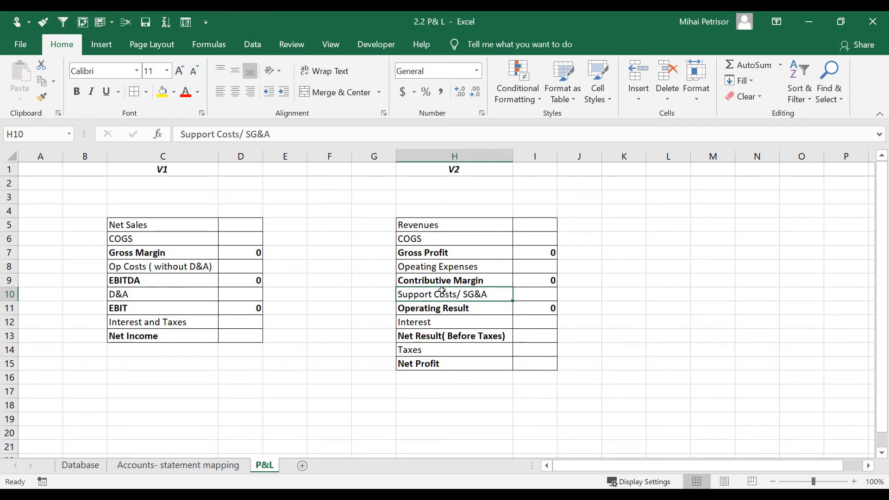
left_click(149, 267)
left_click(437, 293)
Correct the spelling of the V2 label in cell H8 to "Operating Expenses"
double_click(419, 268)
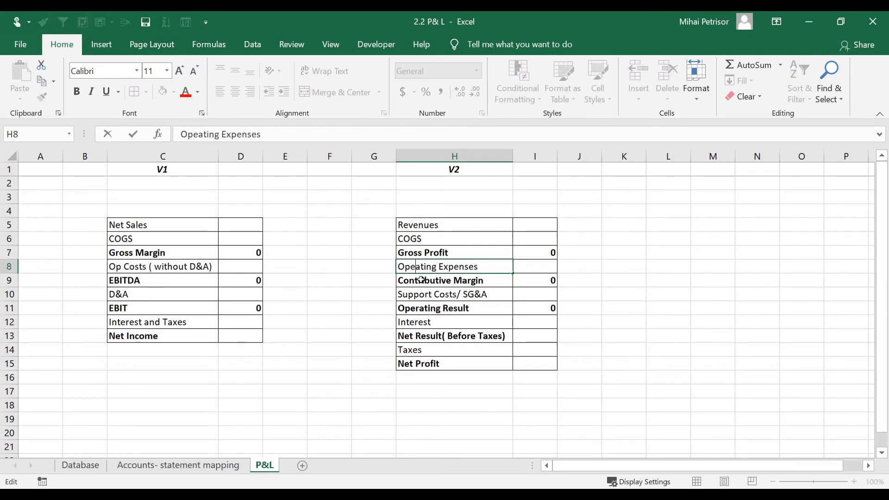
type("r")
left_click(409, 267)
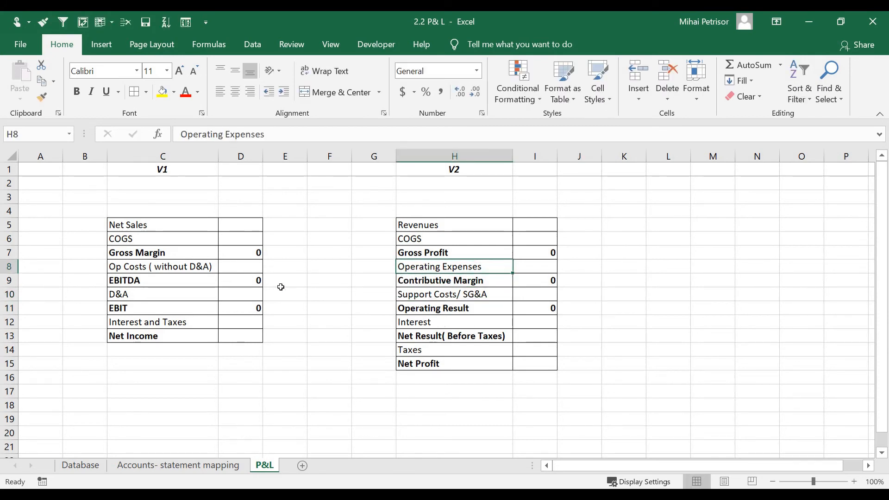
Examine how operating costs, EBITDA, D&A and EBIT follow one another in the V1 statement
left_click(165, 268)
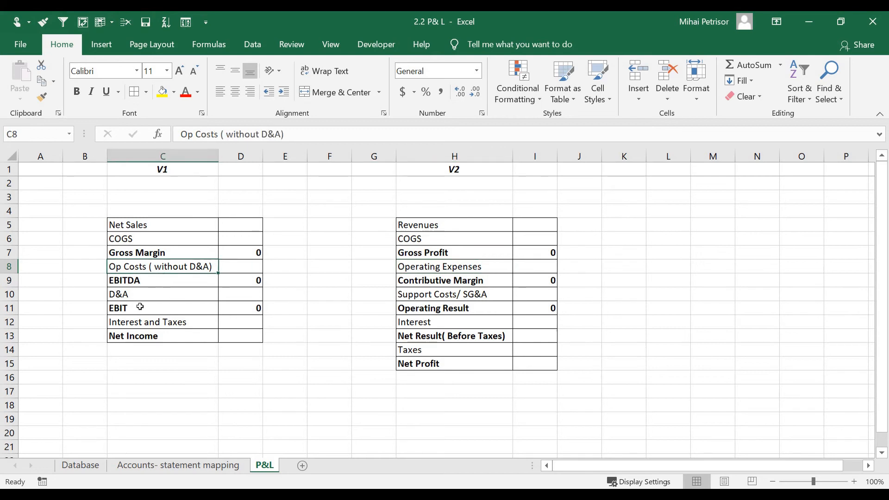
left_click(139, 283)
left_click(193, 267)
left_click(142, 297)
left_click(148, 283)
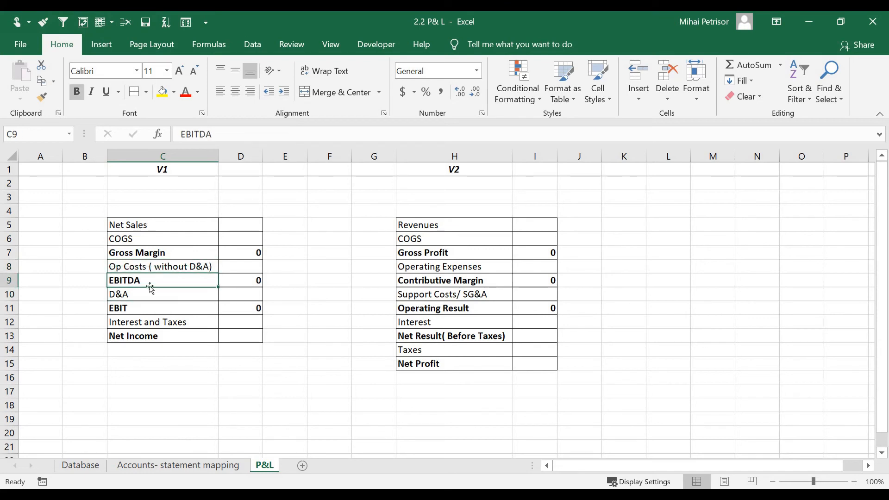
left_click(140, 308)
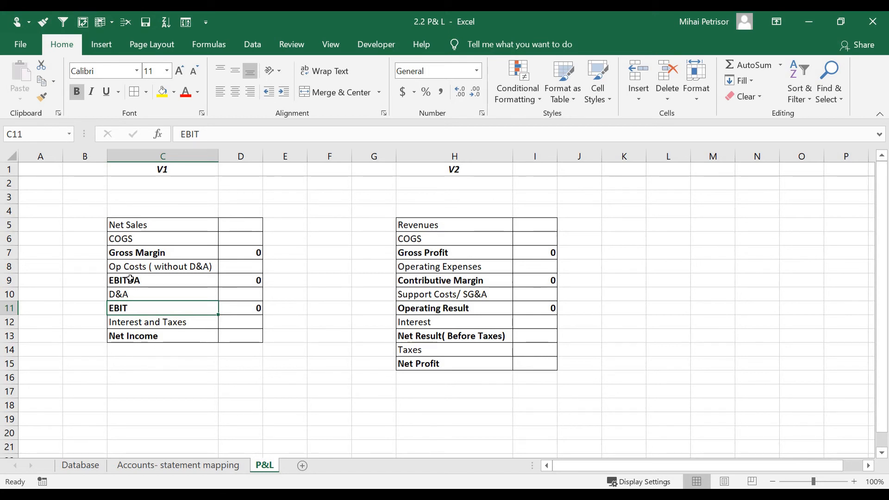
left_click(155, 279)
left_click(142, 308)
left_click(330, 374)
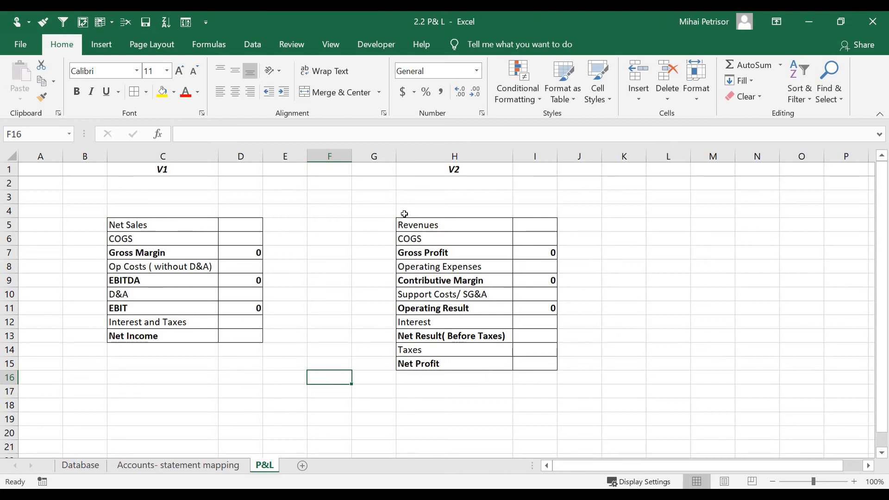
left_click(330, 238)
scroll(325, 341, "down", 2)
scroll(325, 342, "up", 2)
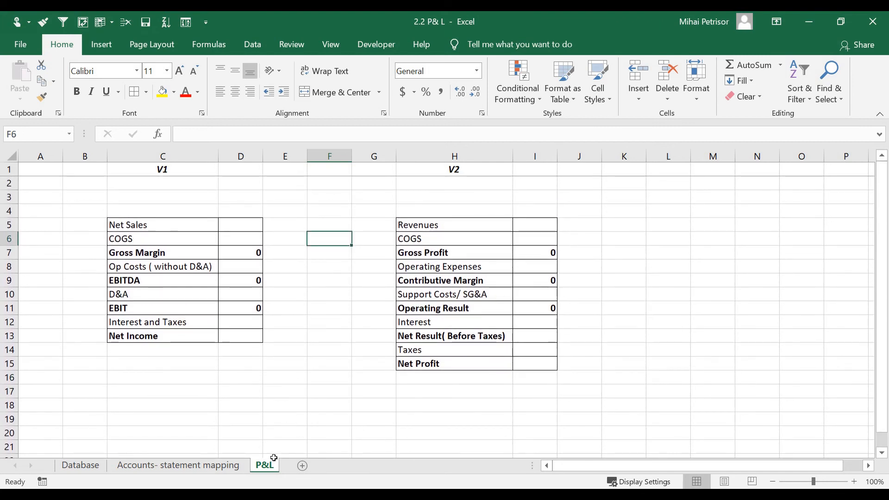
Rename the P&L sheet holding both layouts as "V of P&L"
left_click_drag(275, 466, 278, 477)
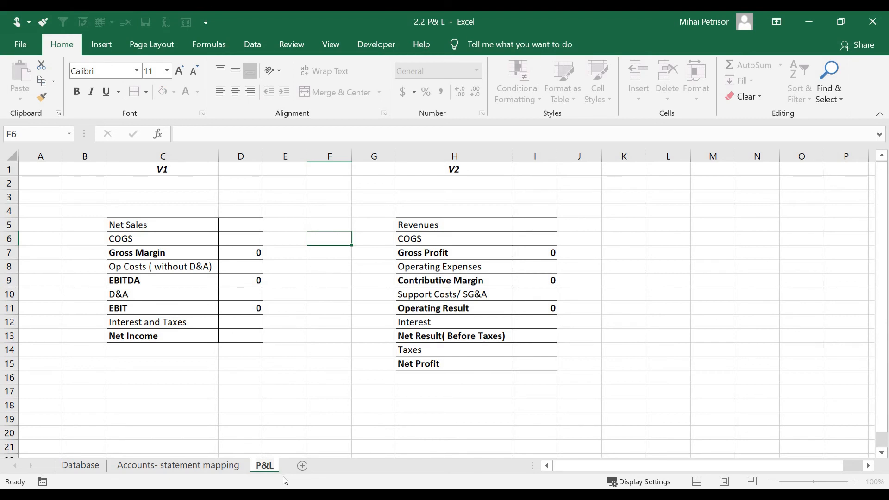
type("V of")
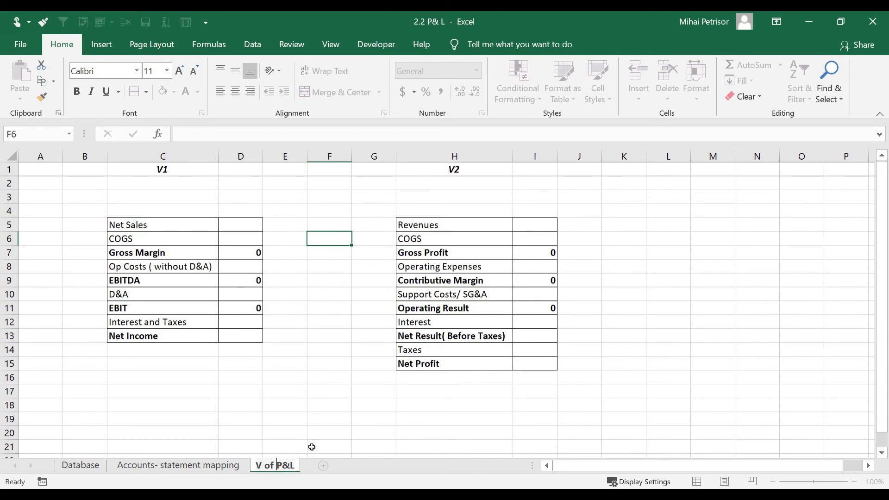
left_click(299, 434)
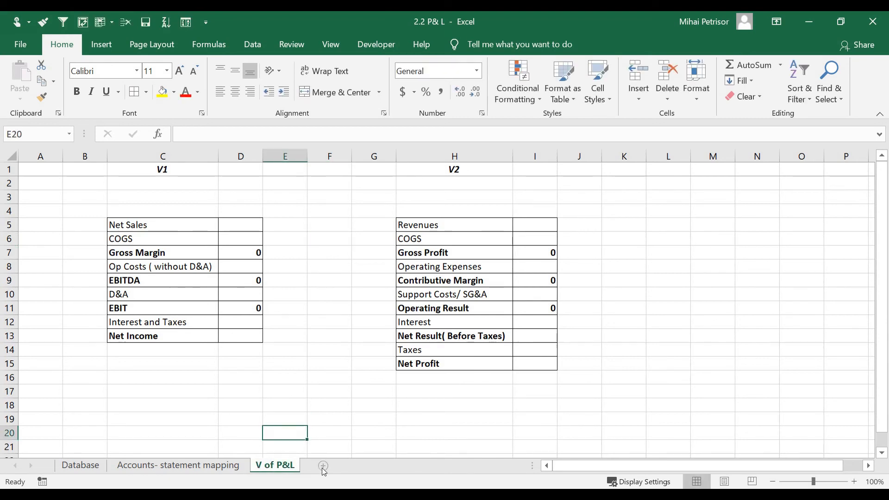
Add a new worksheet after V of P&L and name it "P&L"
left_click(322, 466)
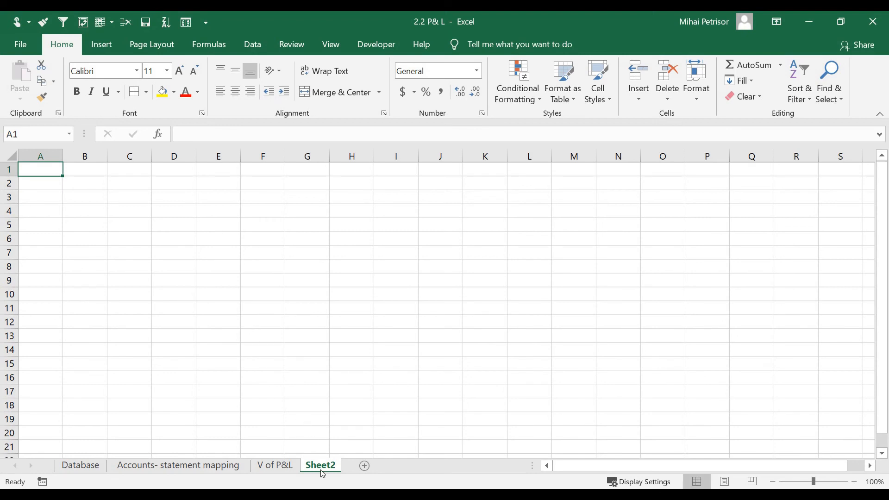
double_click(322, 467)
type("P&L")
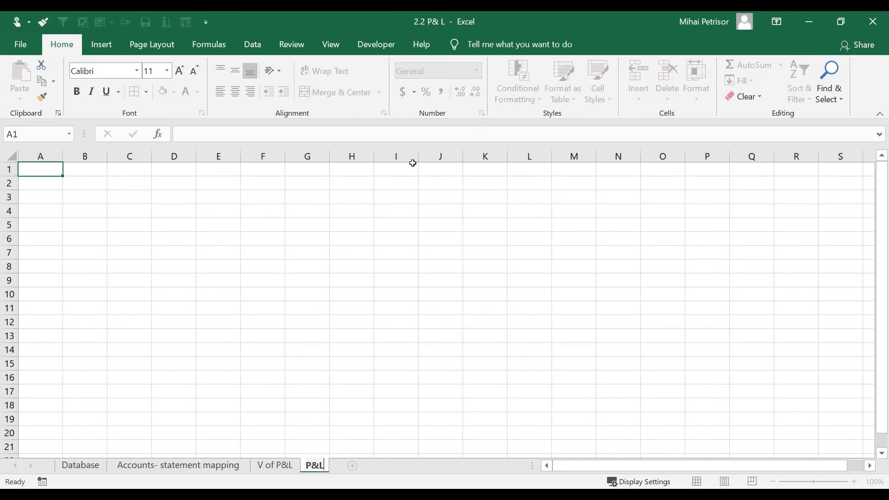
left_click(180, 290)
Copy the V1 statement C5:D13 from the V of P&L sheet into the new P&L sheet starting at C5
left_click(114, 228)
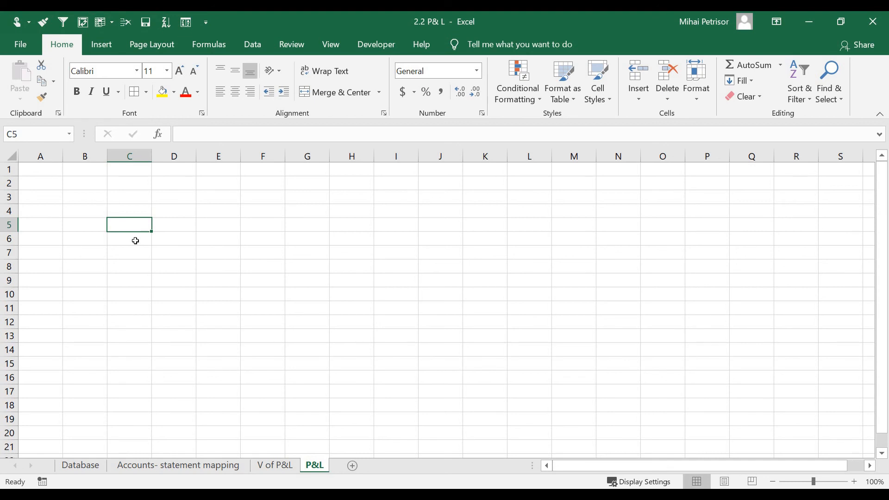
left_click(275, 466)
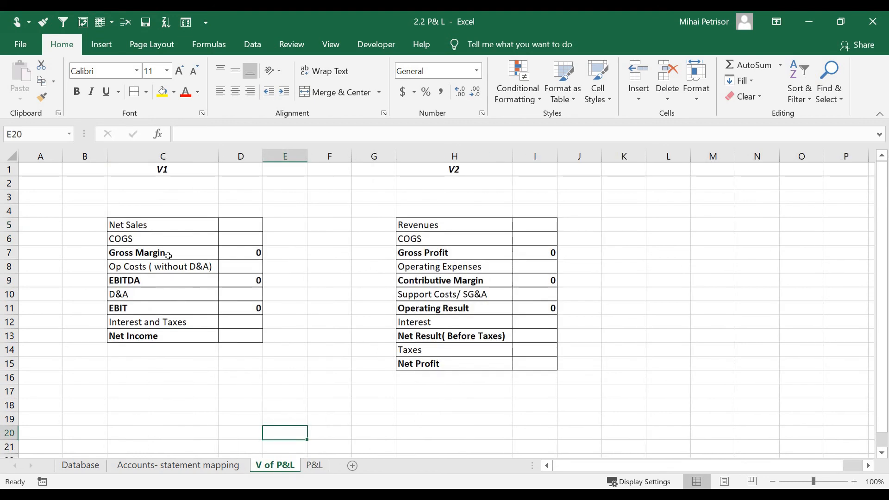
left_click(170, 224)
left_click_drag(170, 225, 249, 337)
key("ctrl+c")
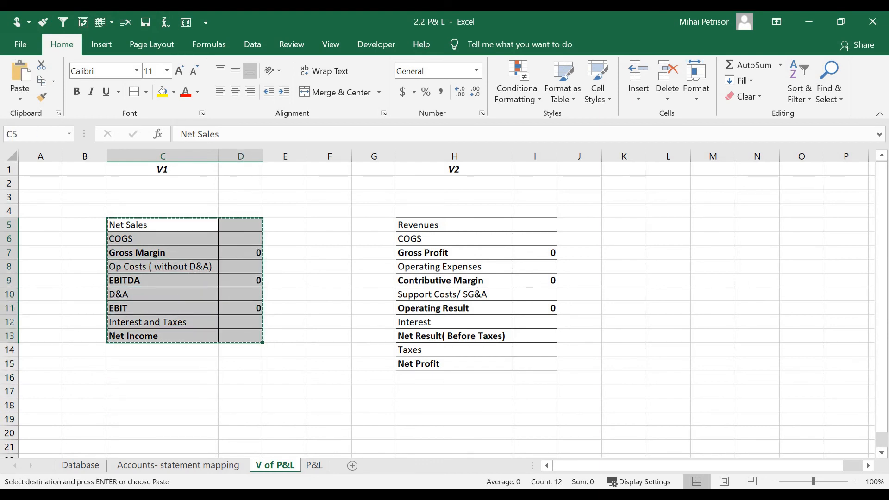
left_click(315, 466)
key("ctrl+v")
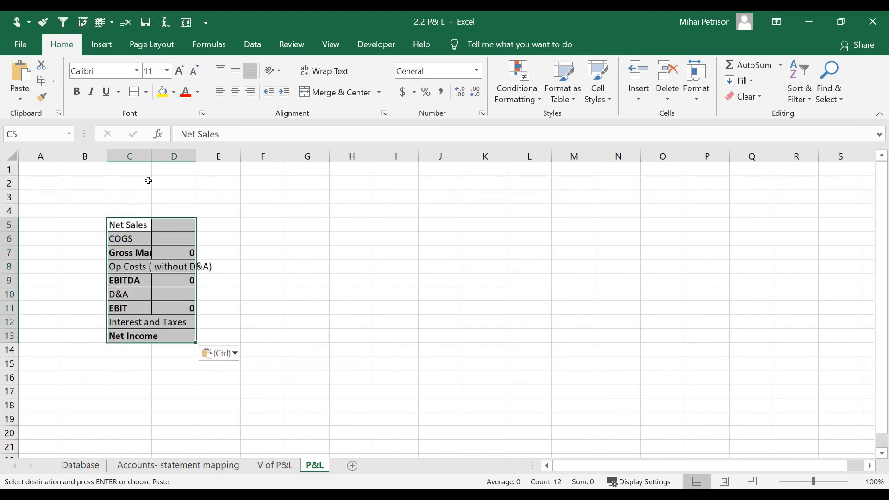
Fit column C to its labels and widen column D for the amounts in the P&L sheet
double_click(151, 155)
double_click(262, 157)
left_click(159, 293)
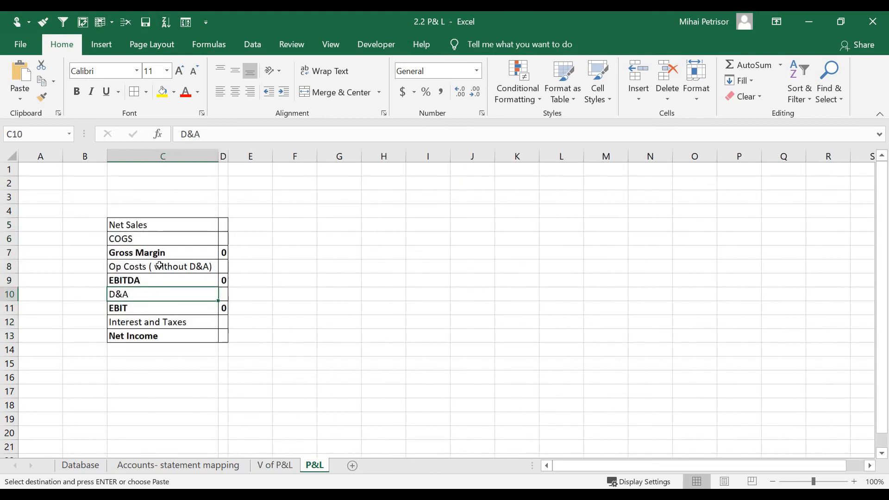
left_click_drag(228, 157, 317, 156)
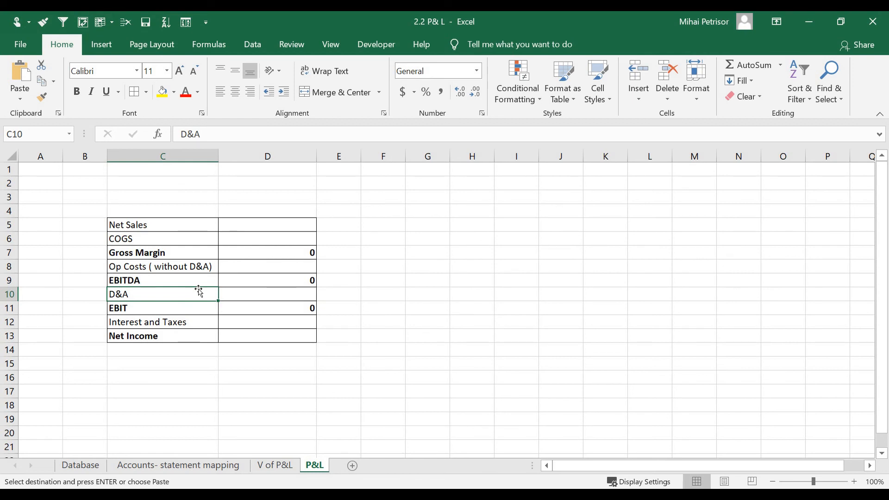
left_click(262, 226)
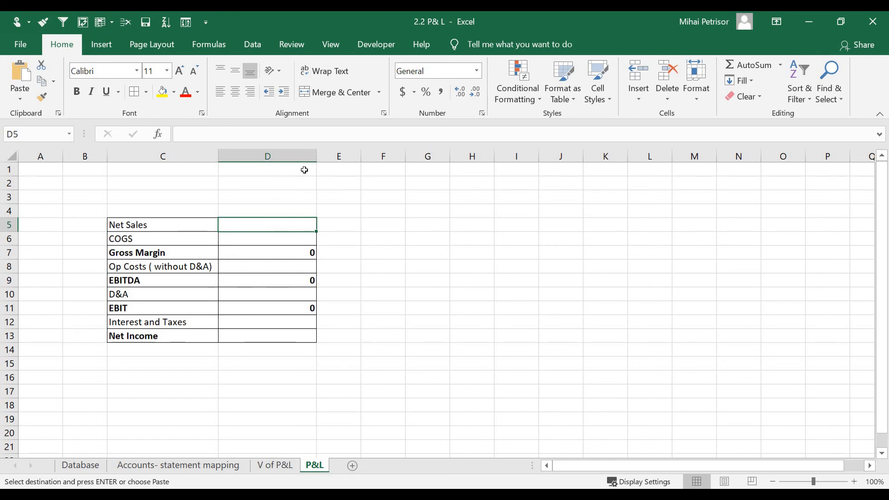
left_click_drag(318, 156, 299, 156)
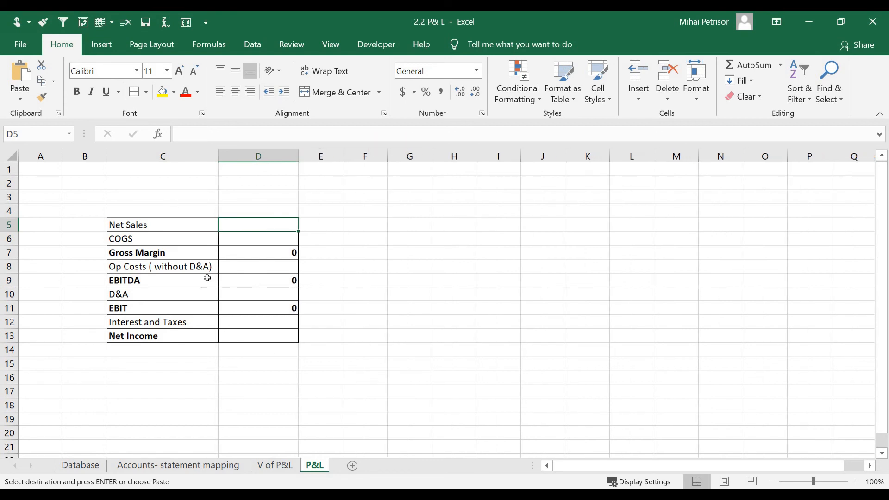
Review the copied statement's rows from Net Sales down to D&A in the P&L sheet
left_click(99, 465)
left_click(315, 465)
left_click(202, 229)
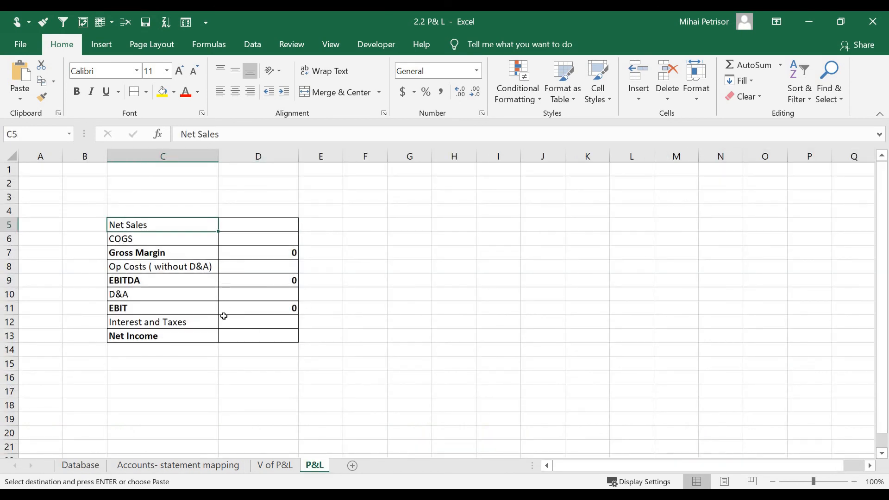
left_click(241, 223)
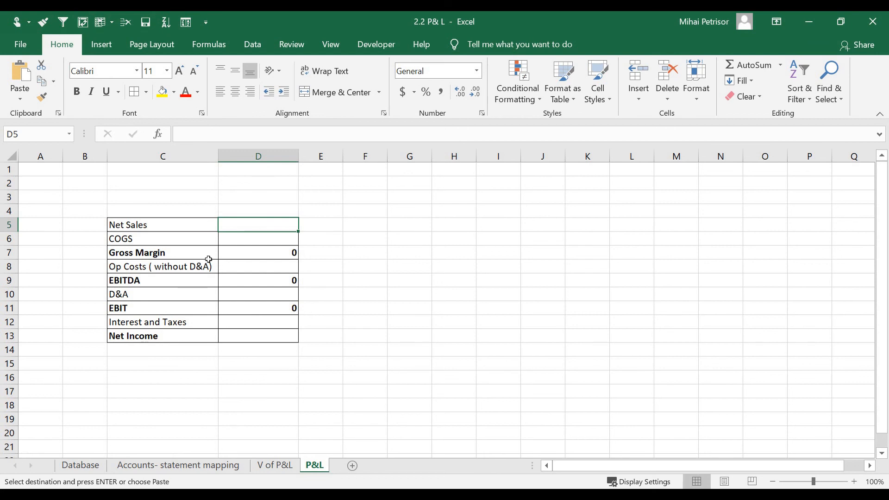
left_click(192, 240)
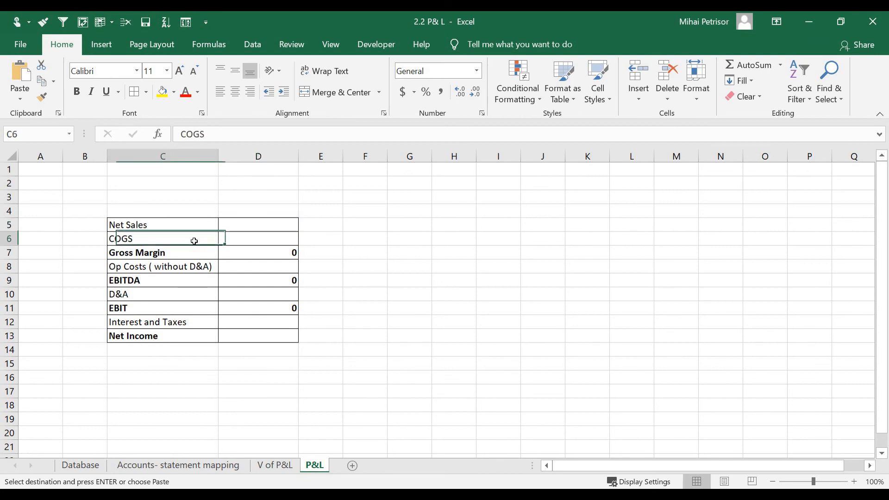
left_click(154, 253)
left_click_drag(175, 224, 174, 238)
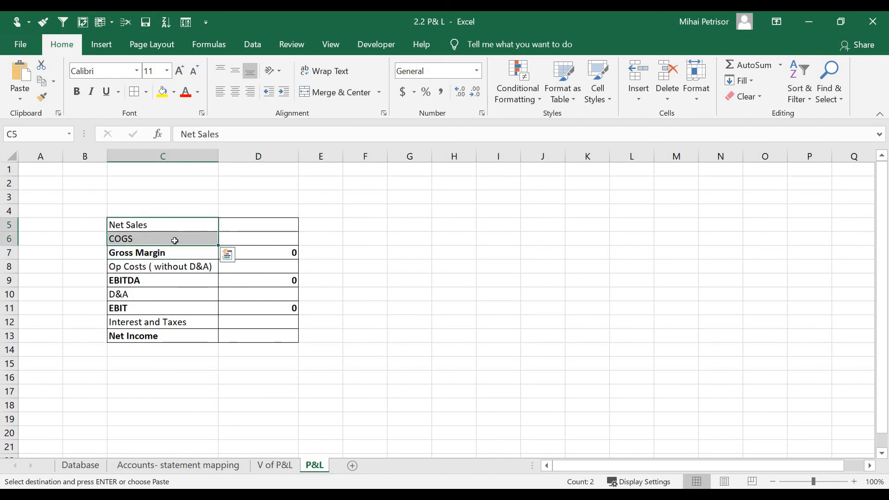
left_click(174, 252)
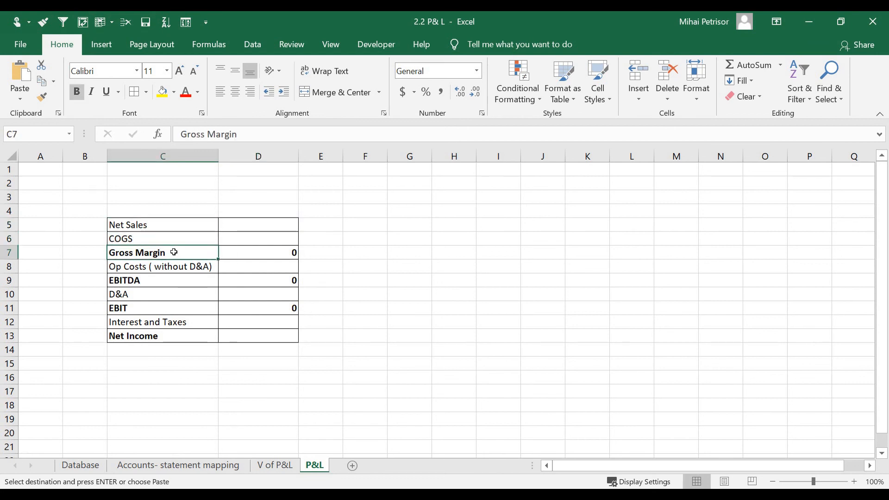
left_click(125, 266)
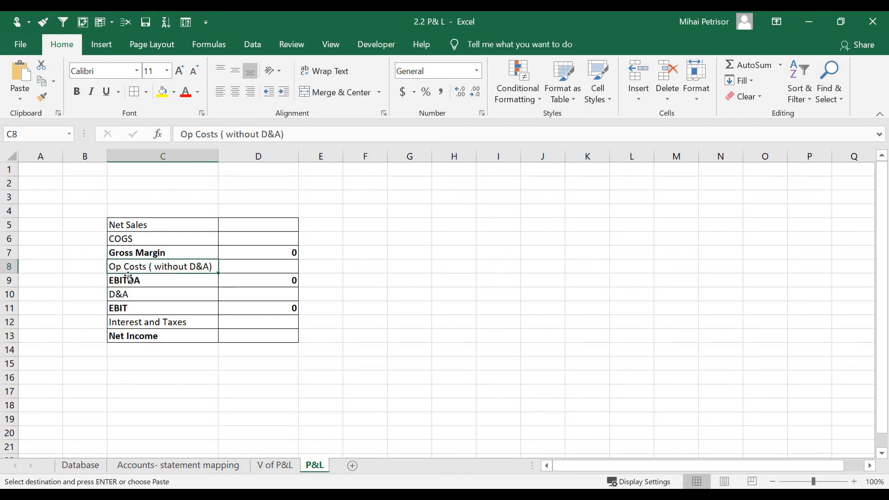
left_click(177, 278)
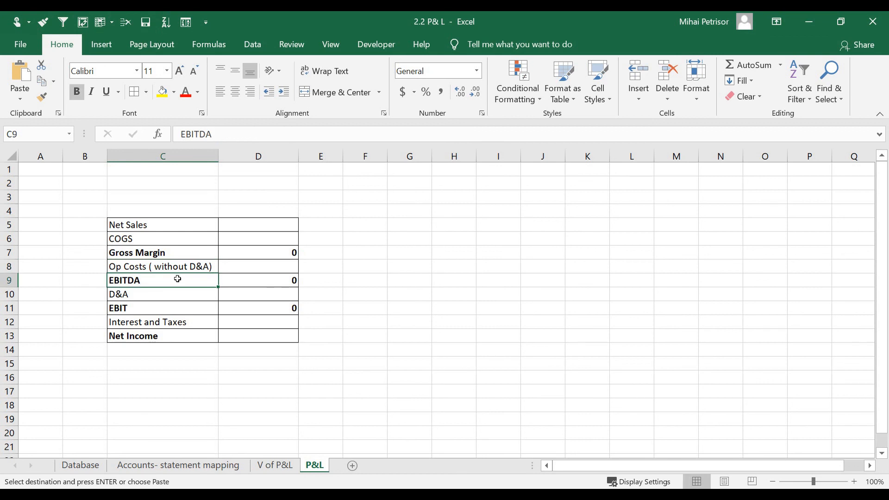
left_click(147, 297)
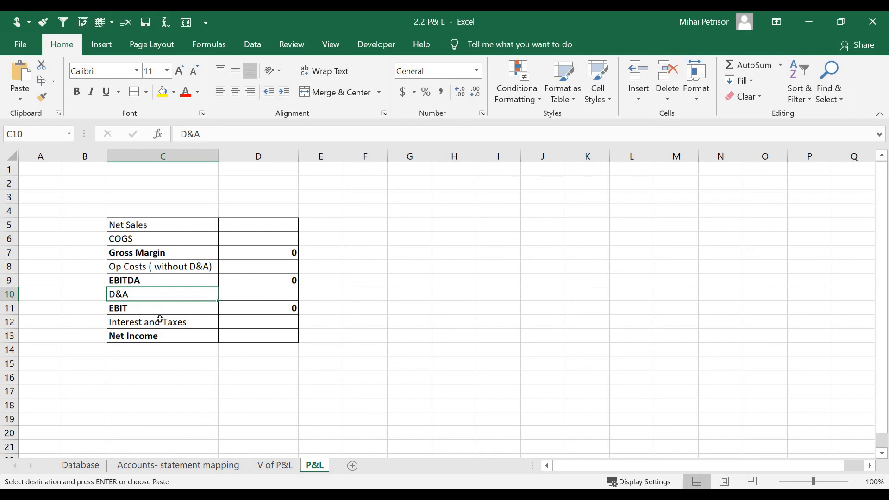
Replace the "Interest and Taxes" label in cell C12 of the P&L sheet with "Financial Costs"
left_click(161, 322)
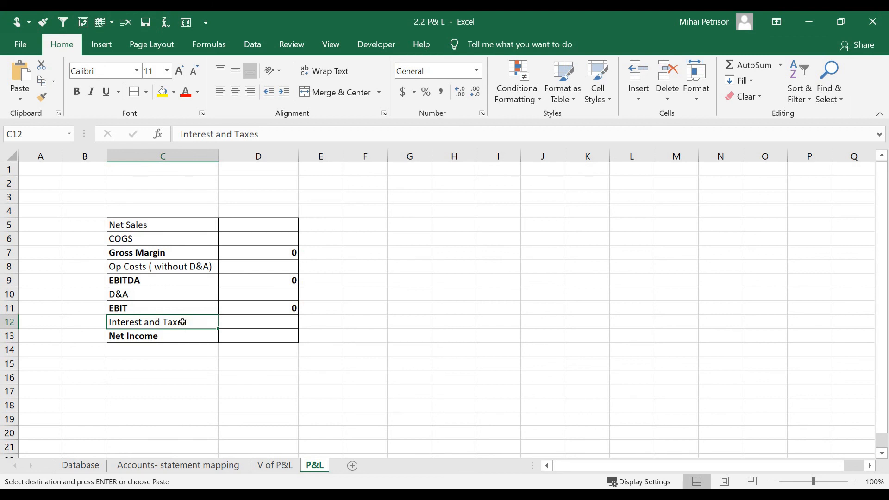
key("Escape")
type("Fina")
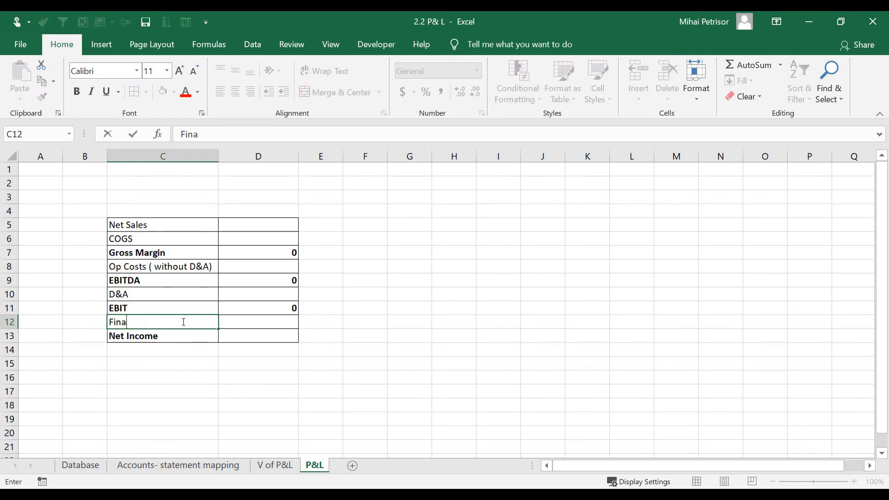
type("ncial COsts")
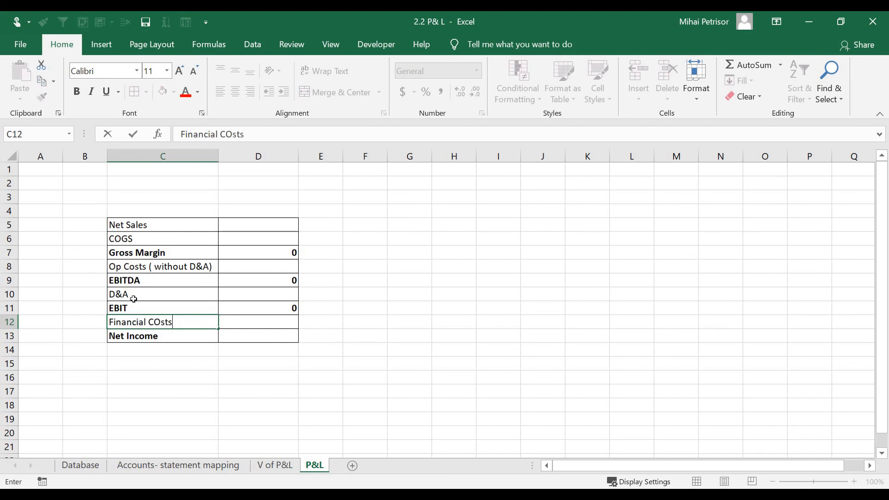
left_click(160, 321)
key("BackSpace")
type("o")
left_click(173, 359)
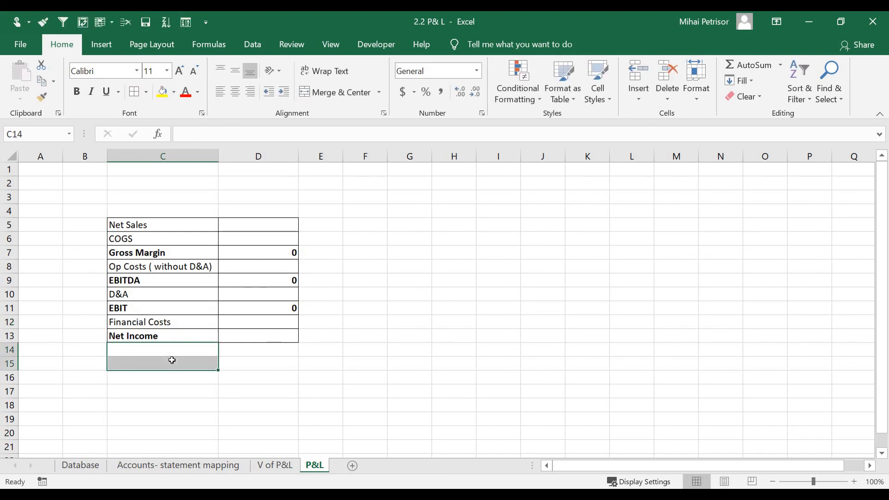
Examine how the V2 layout in the V of P&L sheet handles interest, result before taxes and taxes in H12:H14
left_click(173, 325)
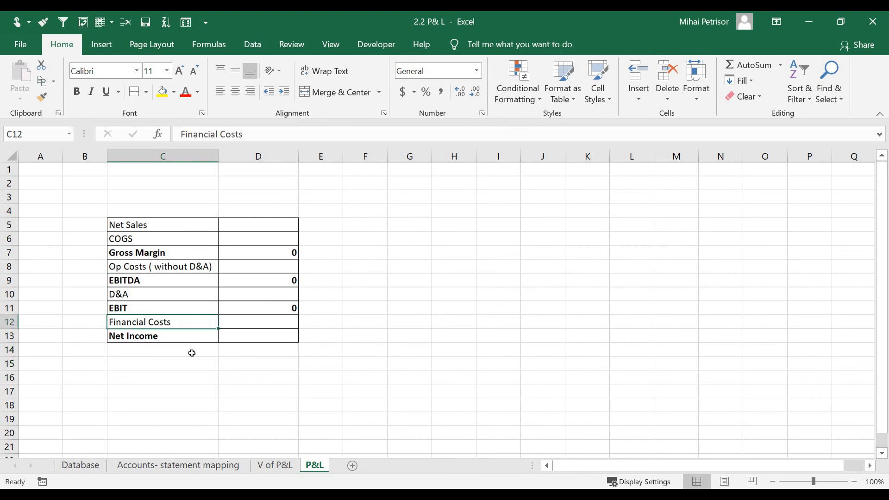
left_click(274, 465)
left_click(507, 336)
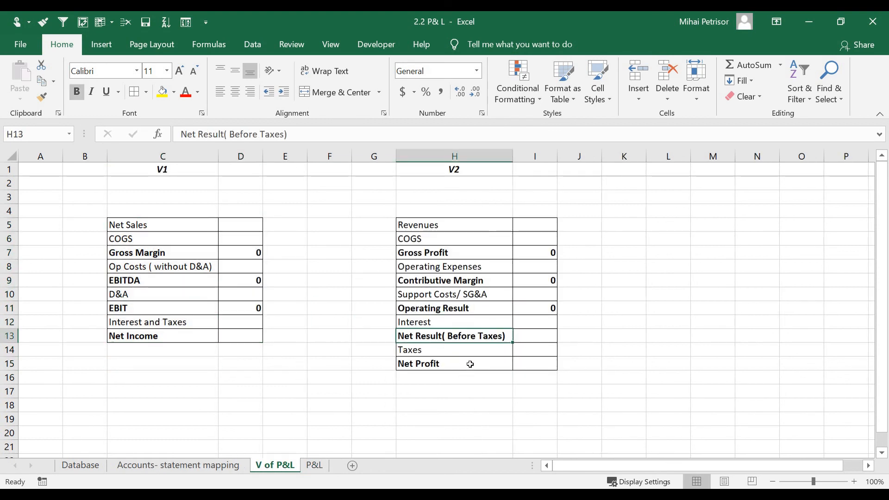
left_click(434, 320)
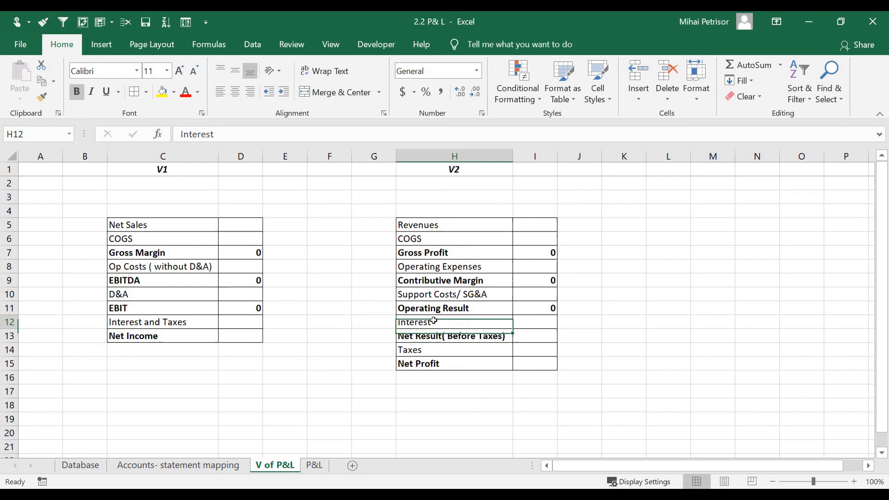
left_click(480, 338)
left_click(448, 355)
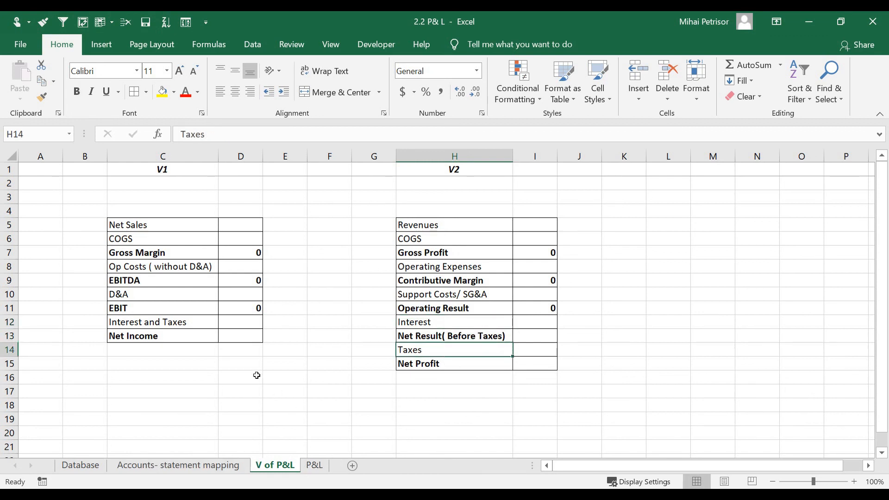
Change the "Net Income" label in cell C13 of the P&L sheet to "Net Profit"
left_click(315, 465)
left_click(133, 290)
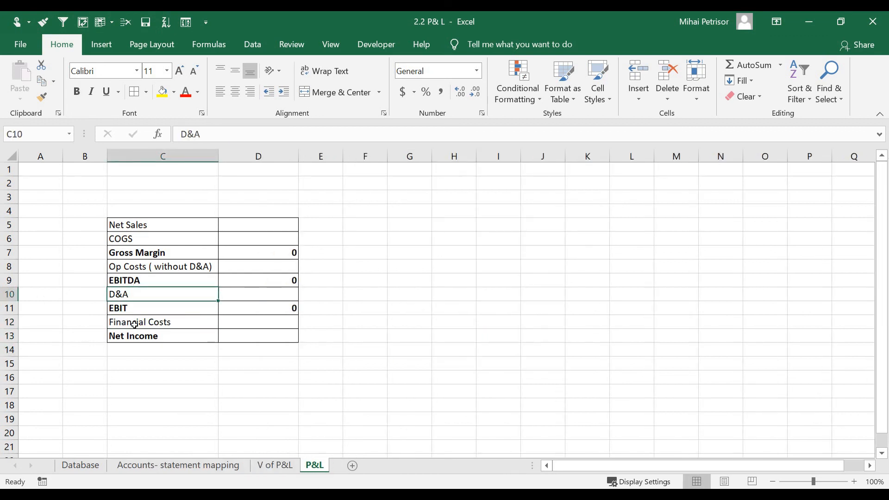
left_click(133, 324)
left_click(132, 337)
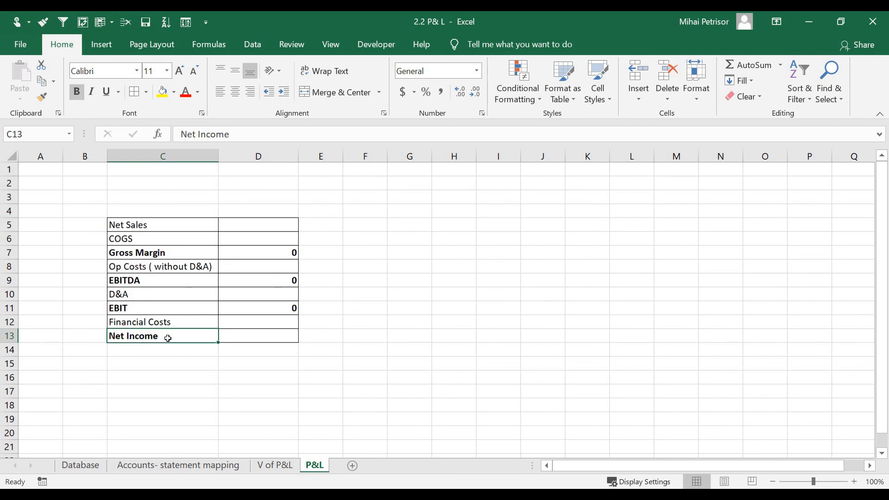
double_click(146, 337)
type("P")
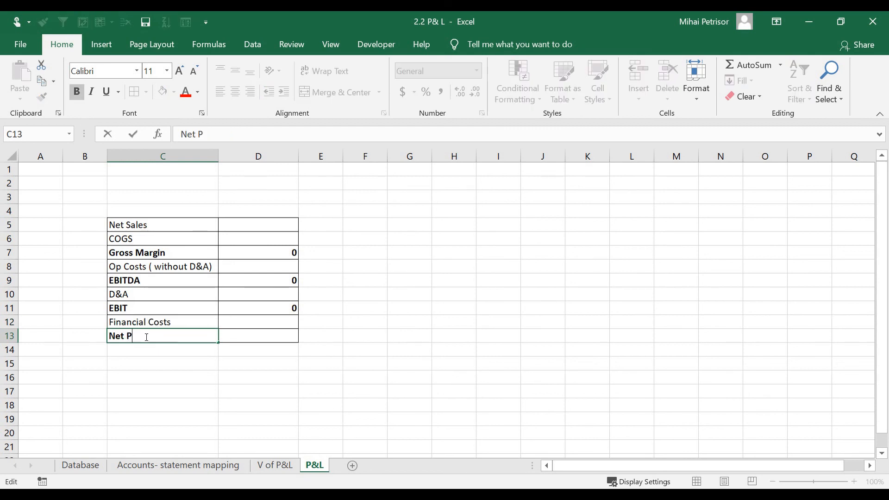
type("rofit")
key("Return")
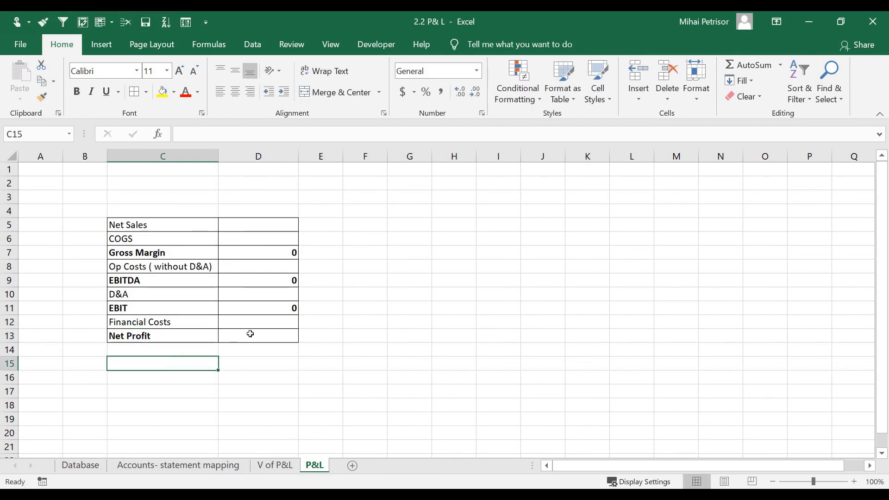
Review the statement labels in C5:C13 and the whole statement block C5:D13 in the P&L sheet
left_click(276, 224)
left_click(204, 357)
left_click_drag(185, 223, 186, 334)
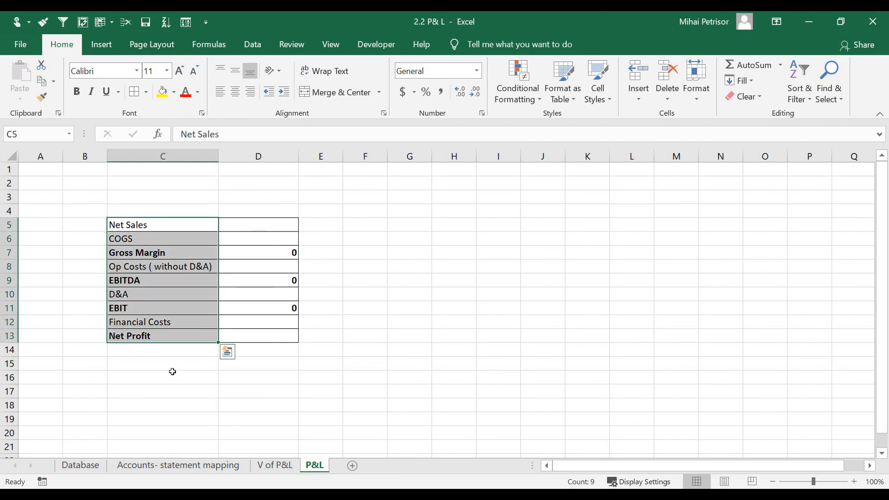
left_click(172, 371)
left_click(260, 373)
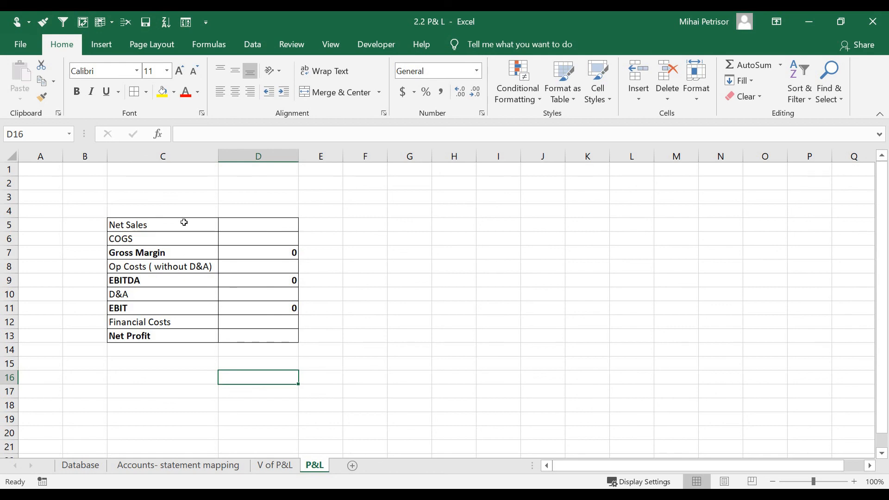
left_click_drag(184, 222, 276, 340)
left_click(238, 383)
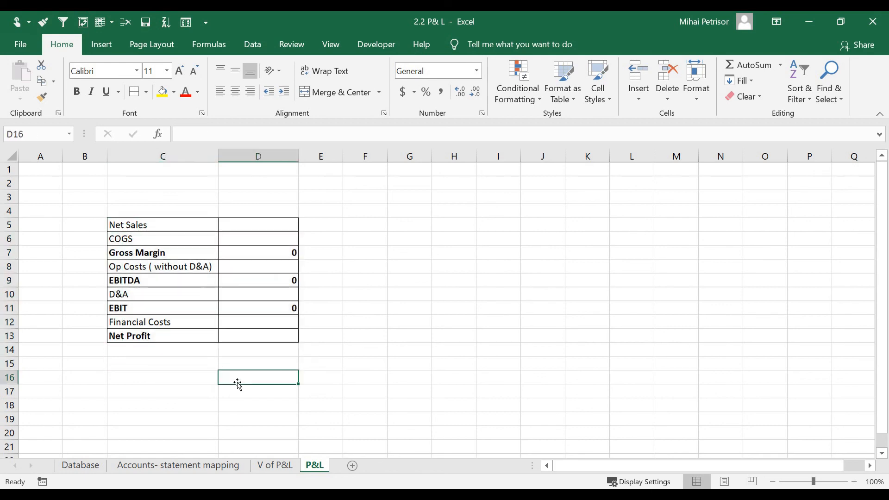